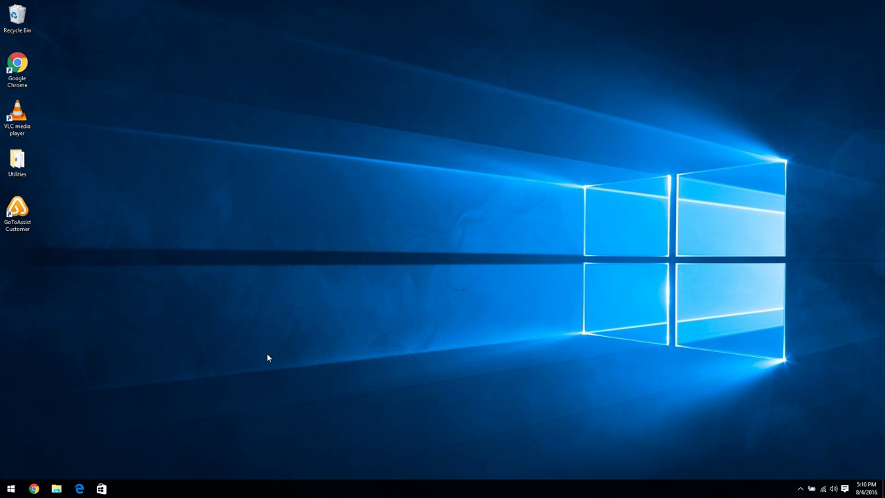
Step: Review the drives listed under This PC and open Disk Management
click(56, 489)
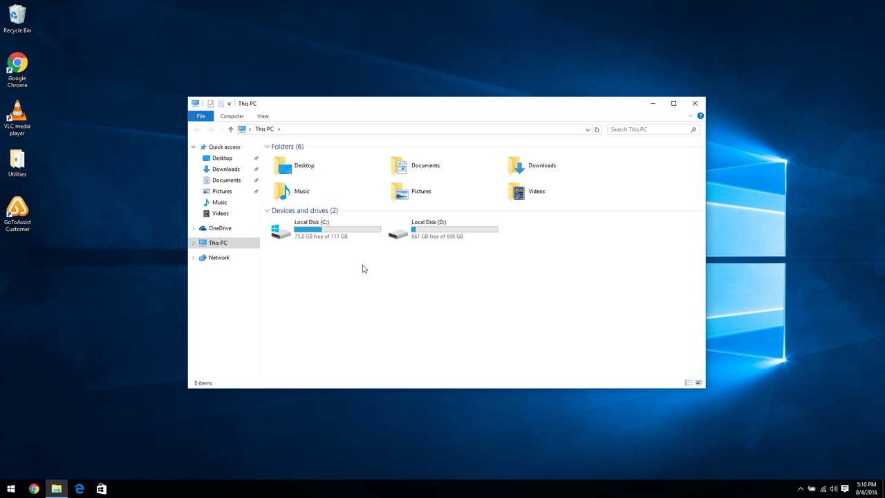
mouse_move(330, 240)
mouse_move(439, 240)
right_click(11, 491)
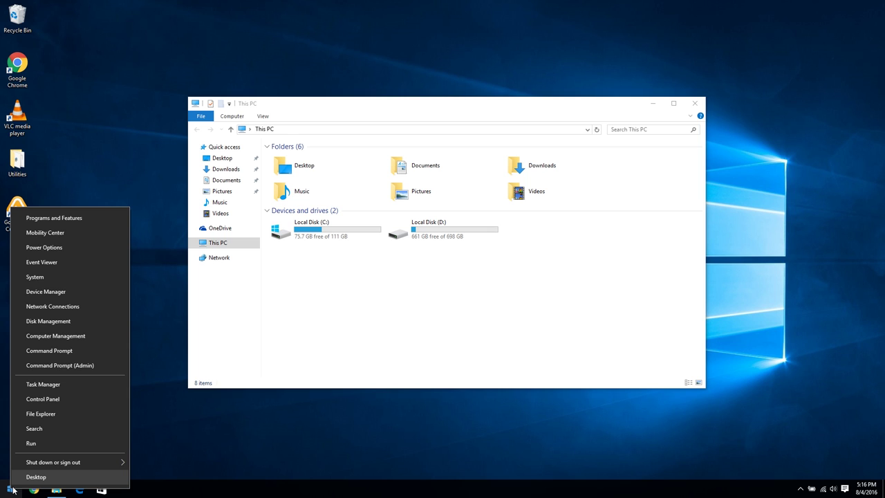
click(57, 322)
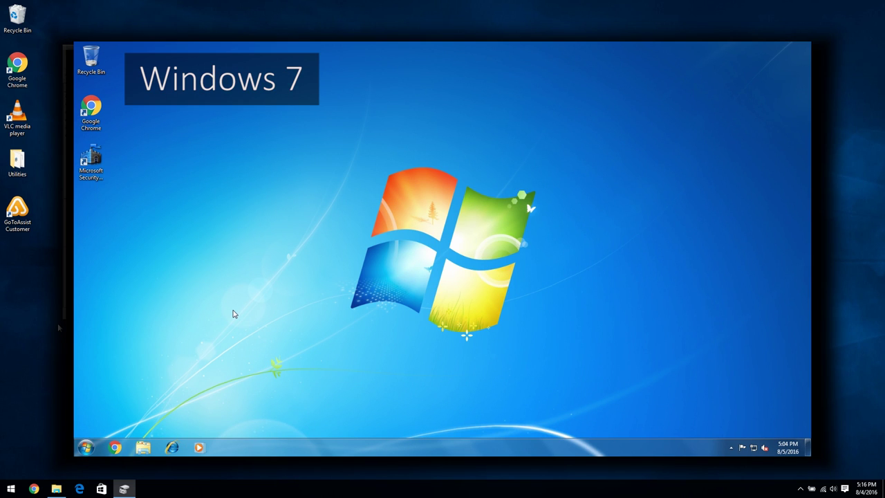
Step: On the Windows 7 desktop, open the computer's management console to reach its disk management
click(86, 449)
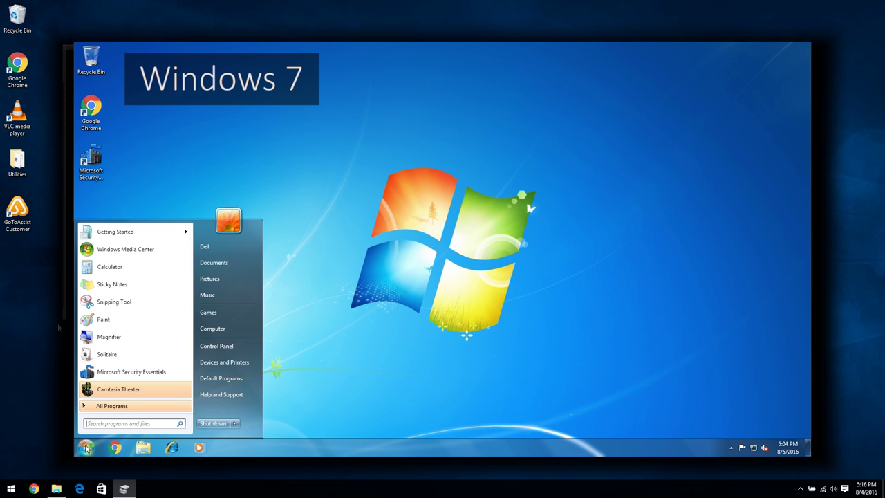
right_click(209, 337)
click(235, 349)
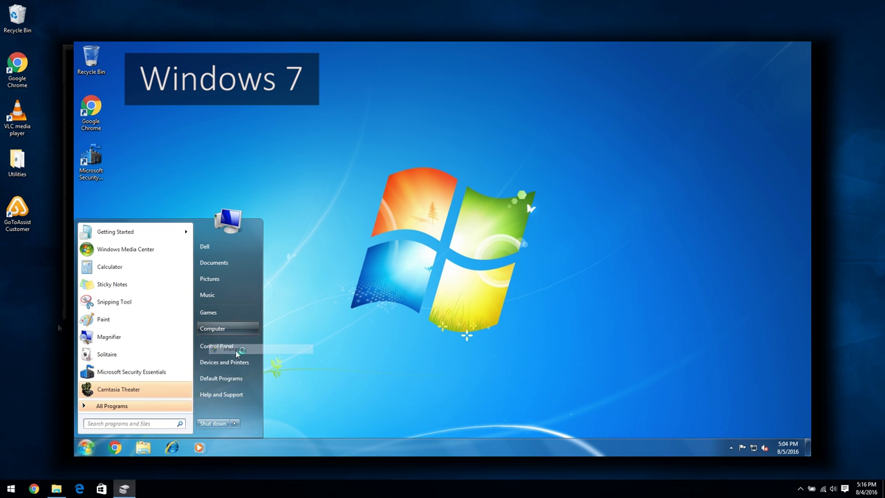
click(154, 160)
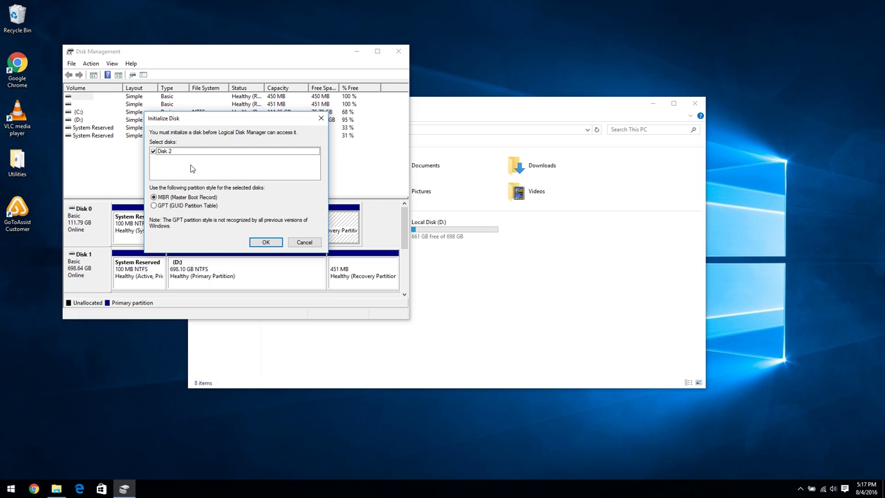
Step: Initialize Disk 2 with the MBR partition style and set up a 238473 MB simple volume in its unallocated space
click(265, 242)
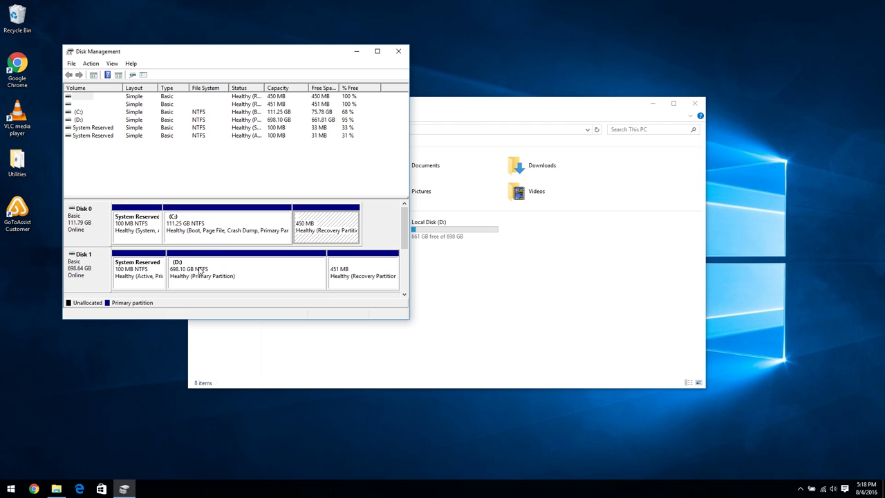
mouse_move(405, 238)
mouse_down()
mouse_move(405, 276)
mouse_move(409, 253)
mouse_up()
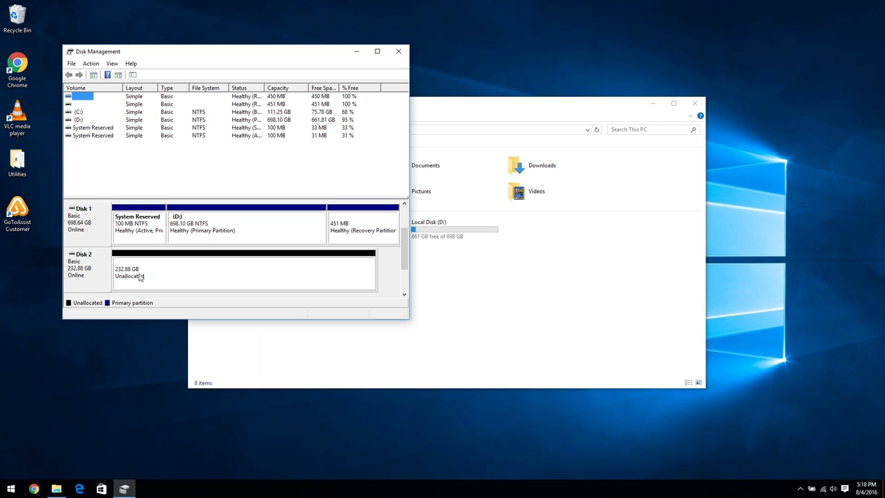
right_click(173, 276)
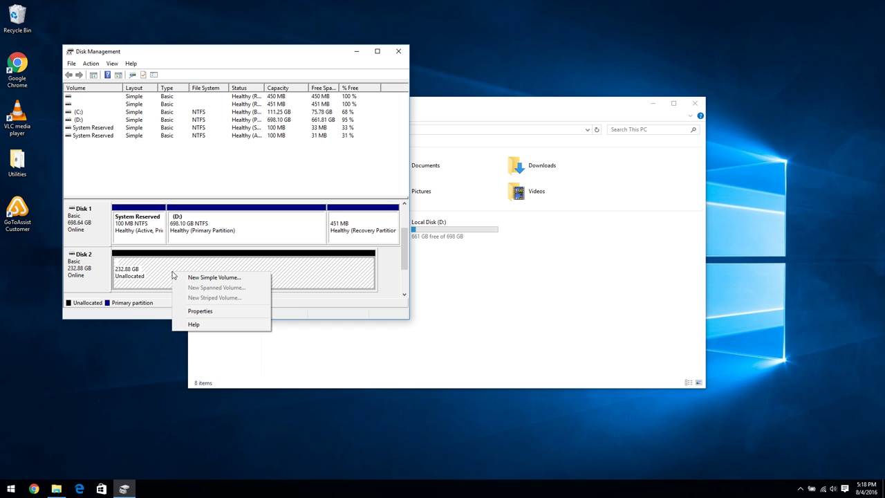
click(211, 278)
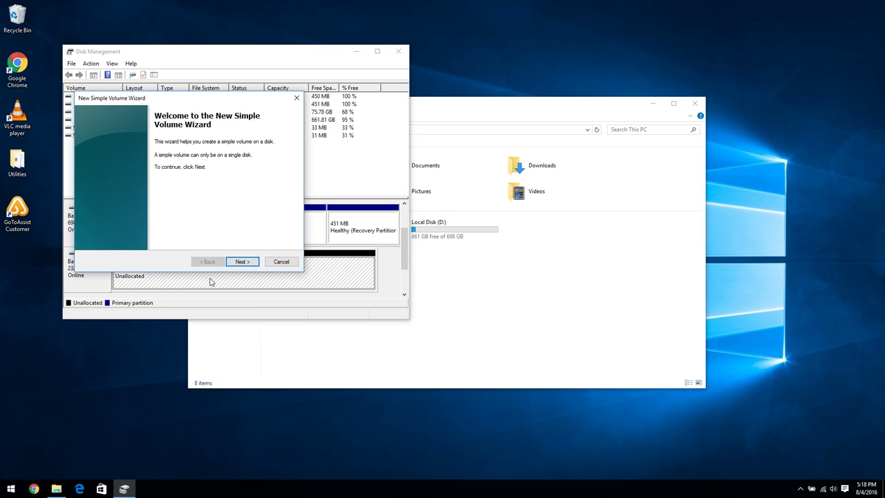
click(240, 262)
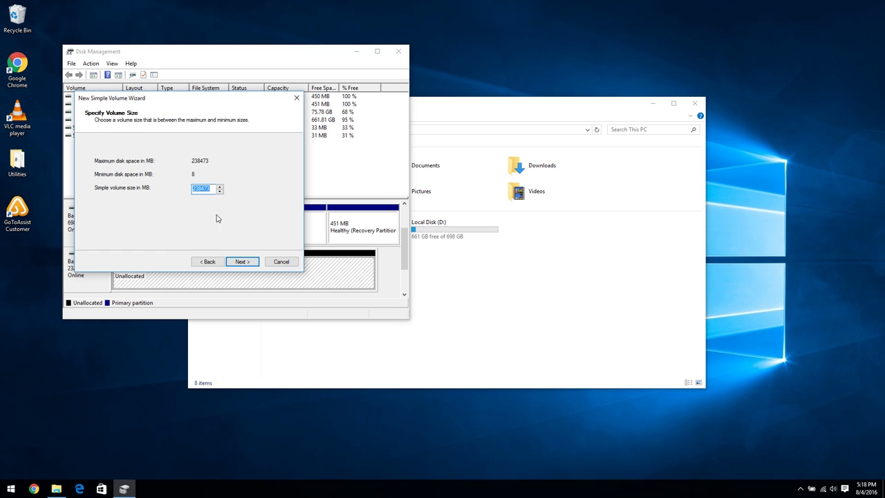
click(243, 264)
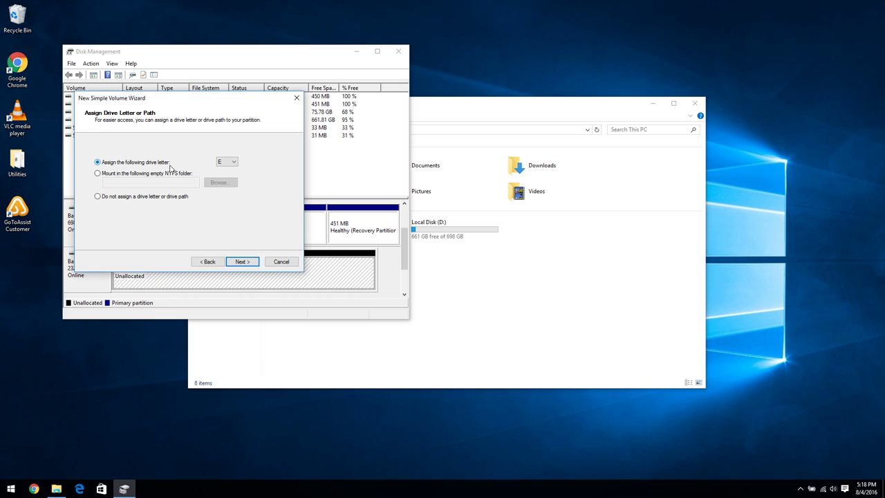
Step: Assign drive letter E and quick-format the volume as NTFS with a blank label, closing the new drive's window and Disk Management
click(233, 164)
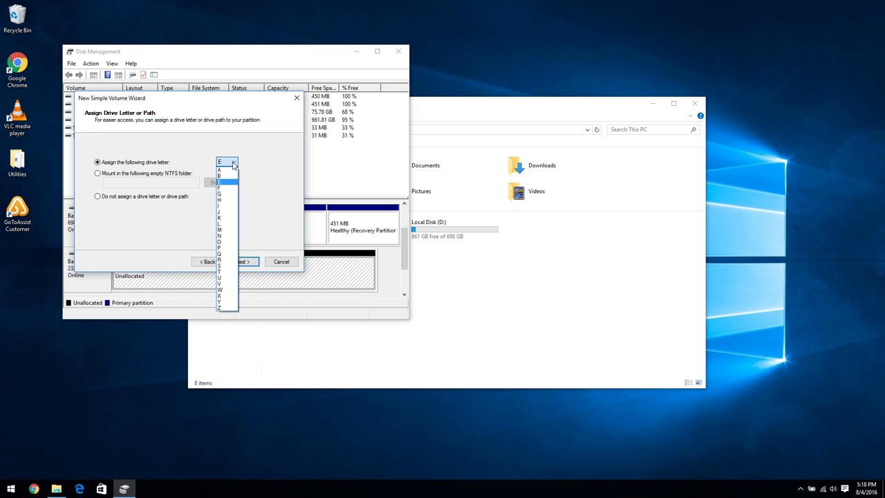
click(258, 179)
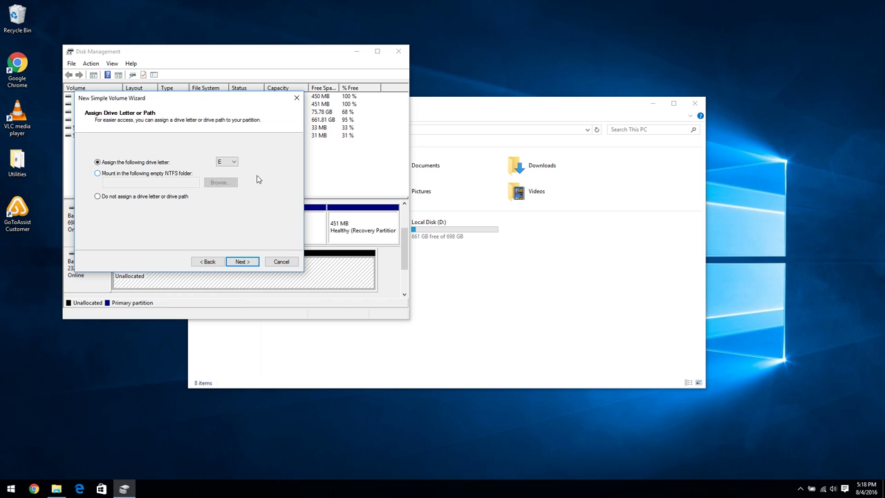
click(242, 262)
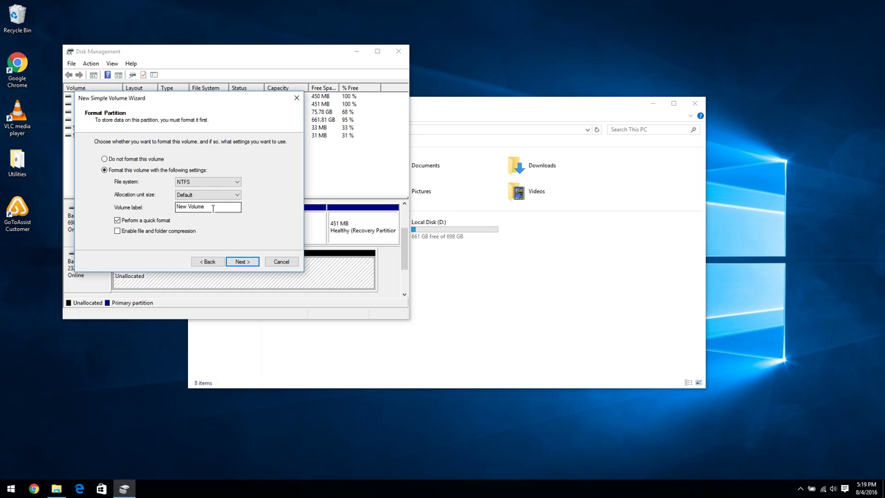
drag(209, 206, 175, 207)
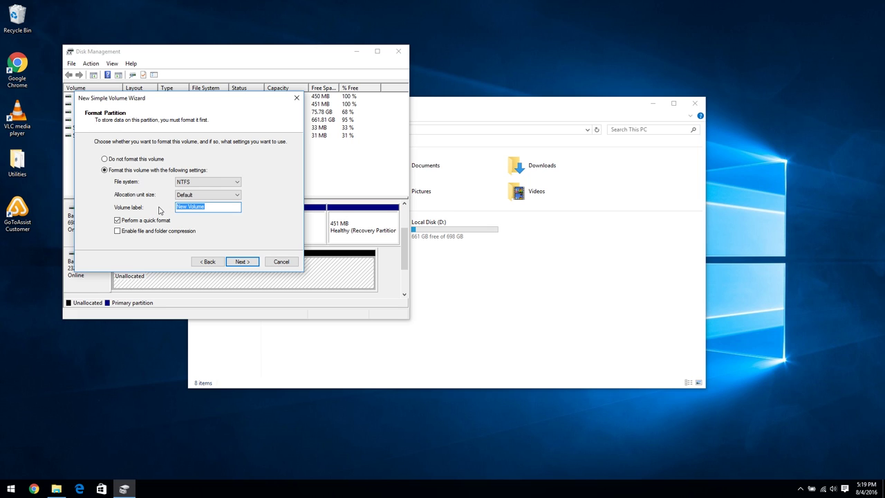
key(BackSpace)
click(240, 261)
click(242, 262)
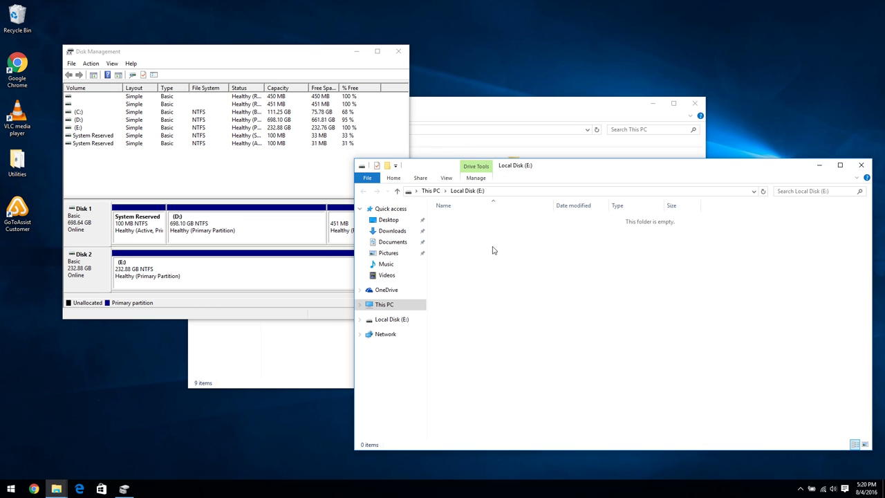
click(861, 165)
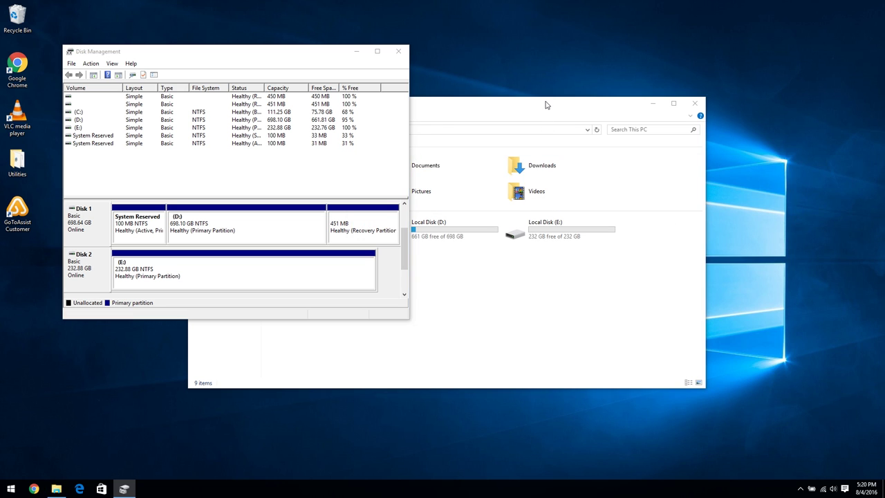
click(400, 51)
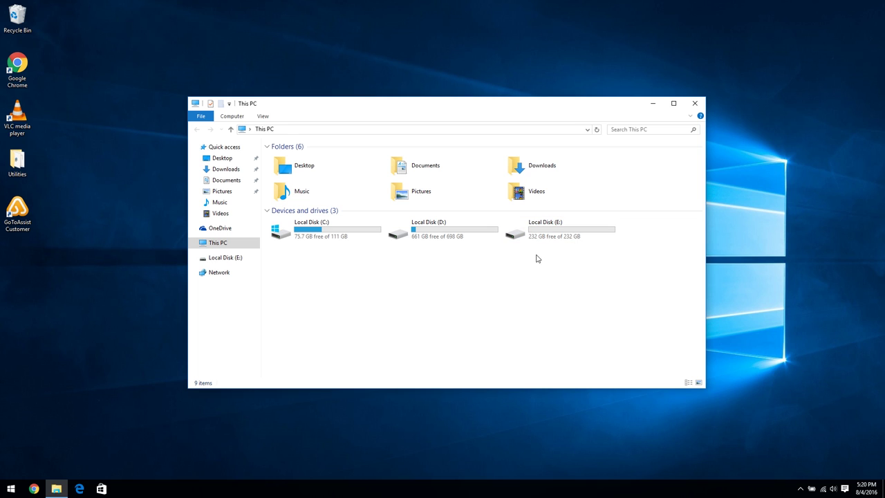
Step: Safely eject the ASMT1051 drive holding Local Disk (E:) and dismiss the notification
click(802, 490)
click(802, 455)
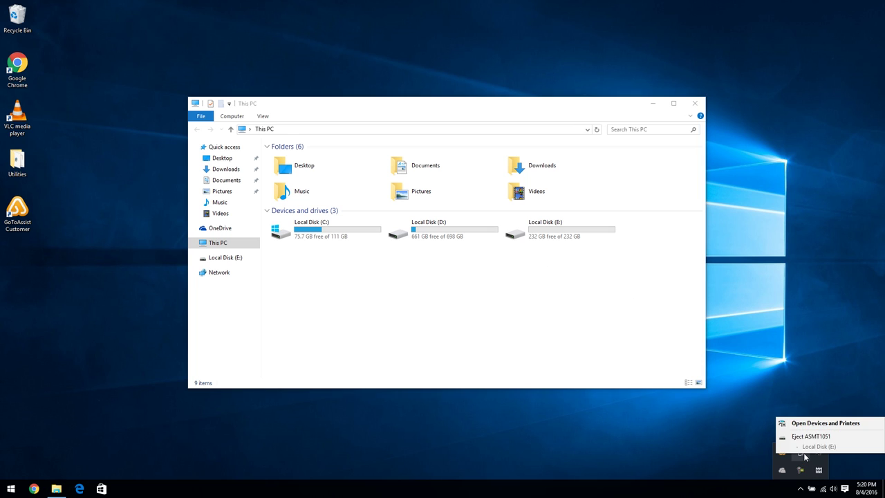
click(812, 437)
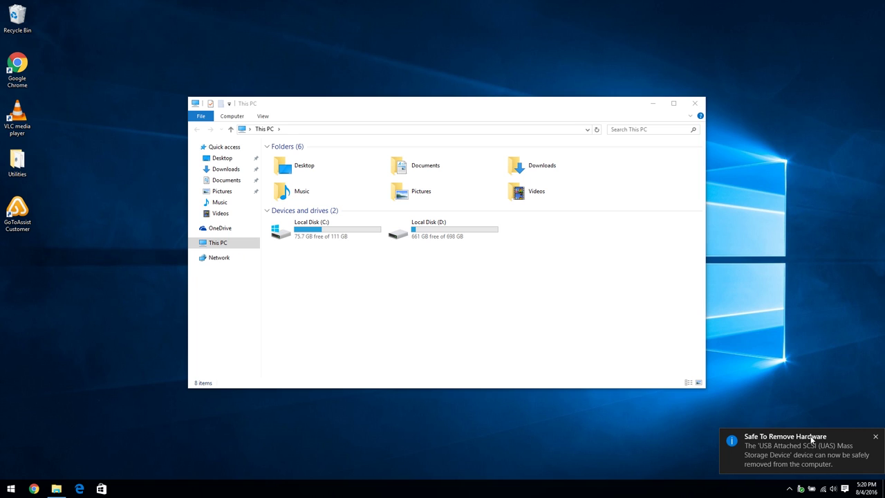
click(811, 438)
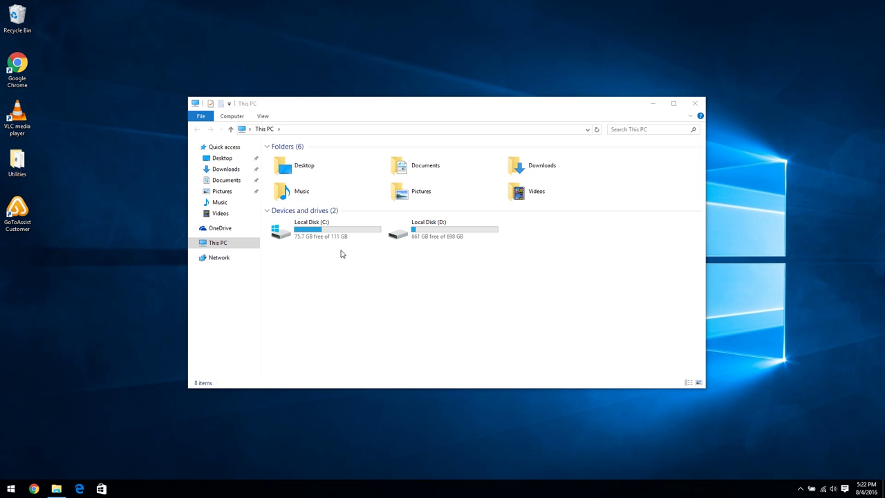
Step: Open the personal user's folder under Users on Local Disk (D:), granting permanent access to it
double_click(430, 230)
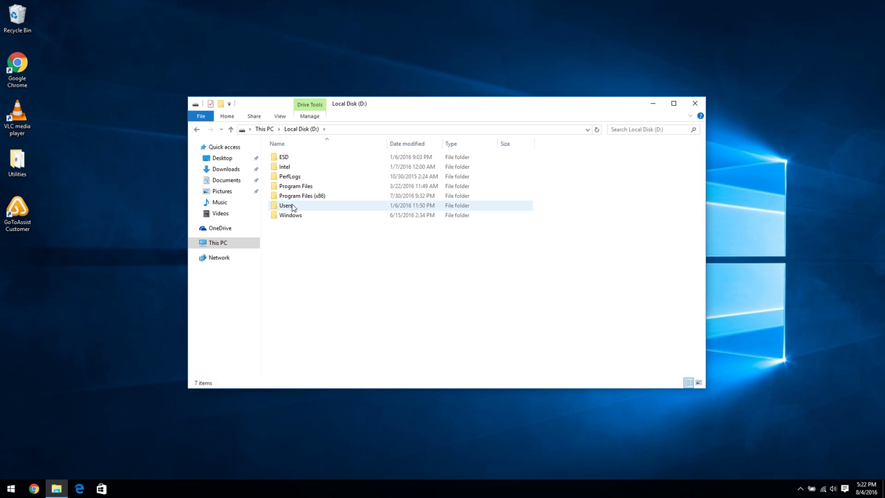
mouse_move(291, 208)
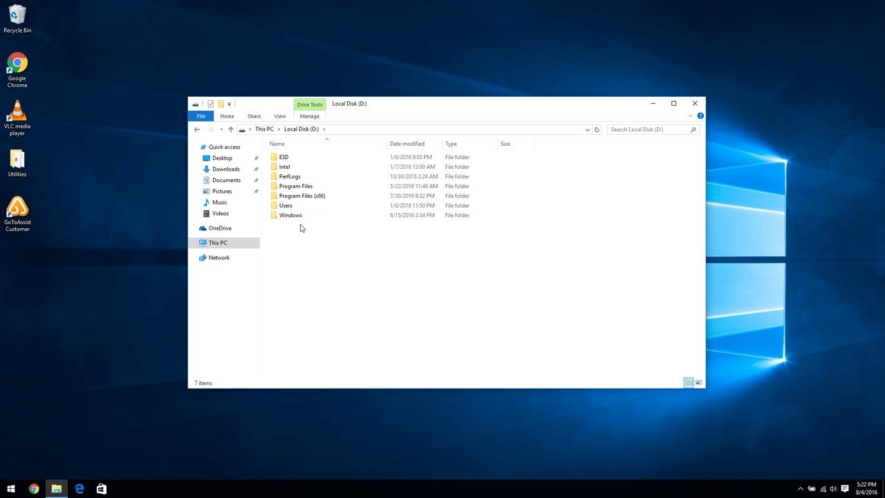
click(290, 207)
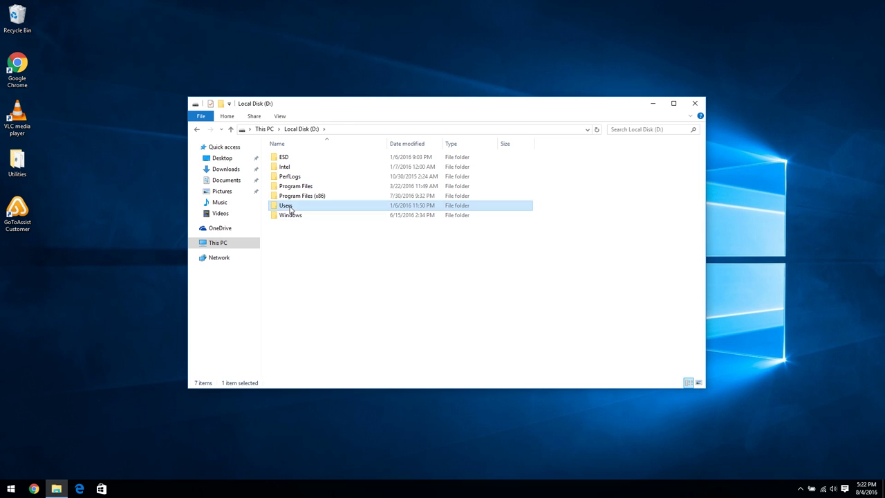
double_click(290, 207)
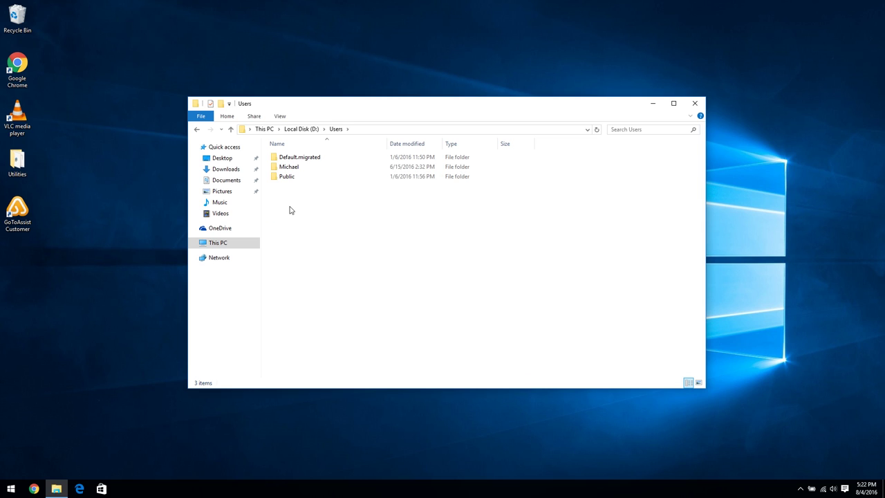
double_click(284, 168)
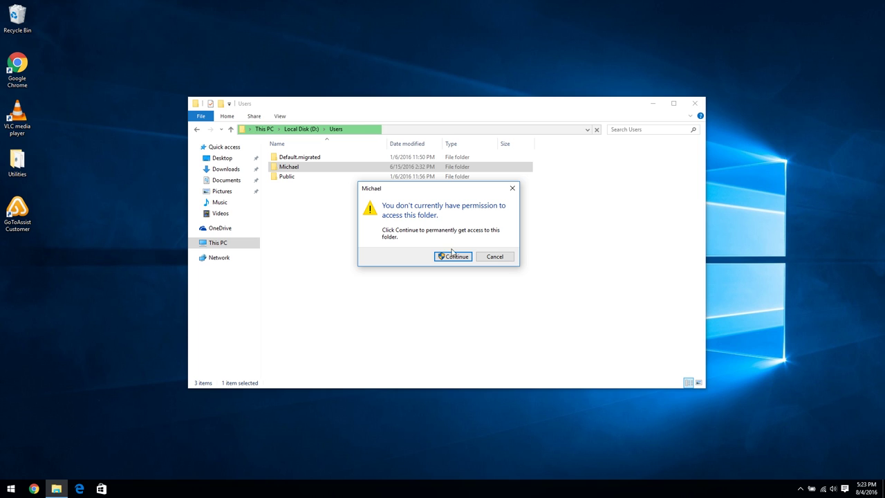
click(451, 255)
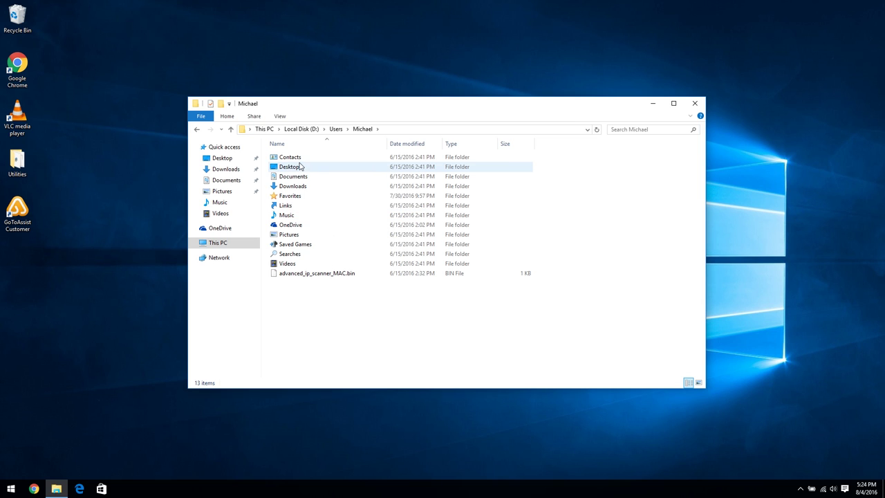
Step: Open the Livingroom folder under Users on Local Disk (C:) and check which account is signed in
click(267, 130)
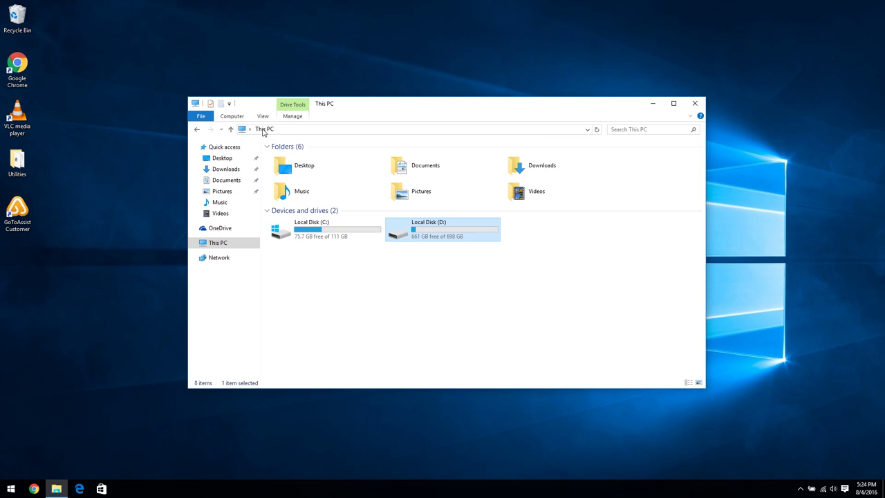
double_click(311, 227)
double_click(291, 206)
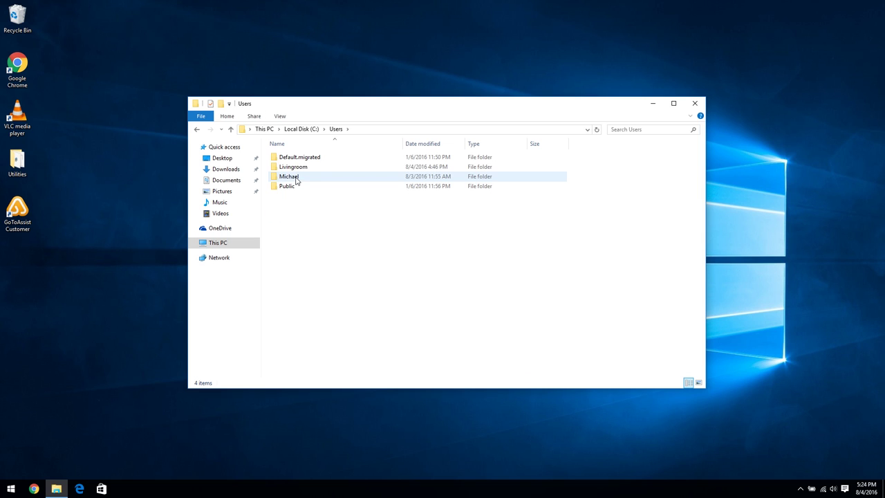
double_click(299, 171)
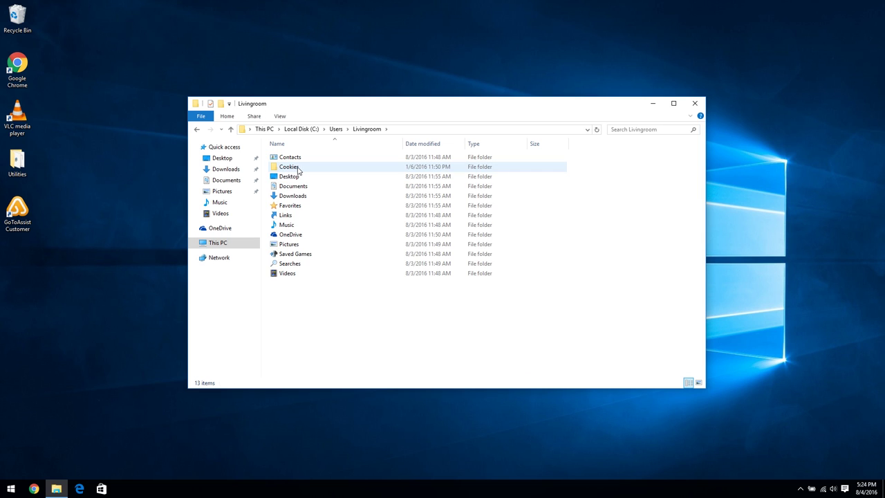
click(11, 489)
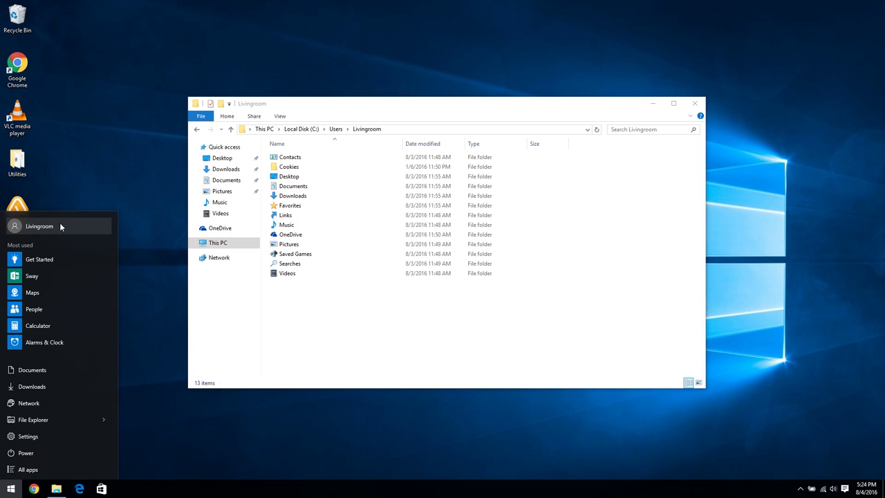
click(297, 297)
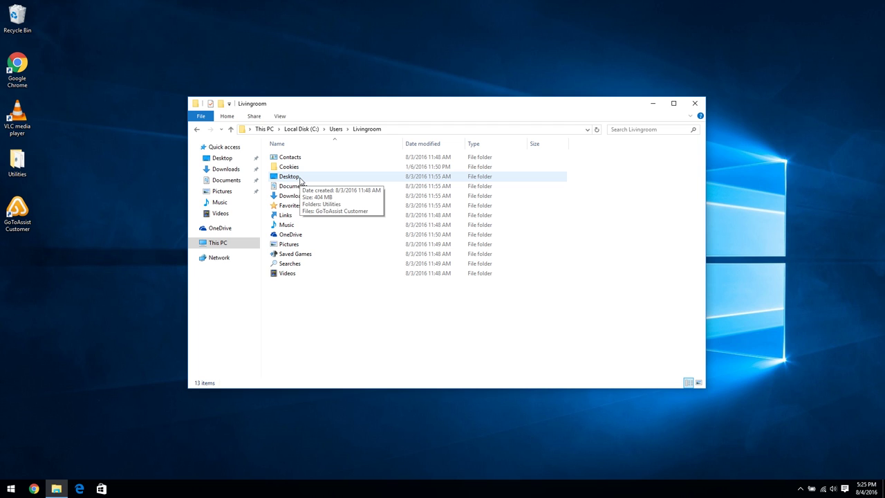
Step: Starting from This PC, navigate through Local Disk (C:) and Users to the Livingroom folder again
click(264, 128)
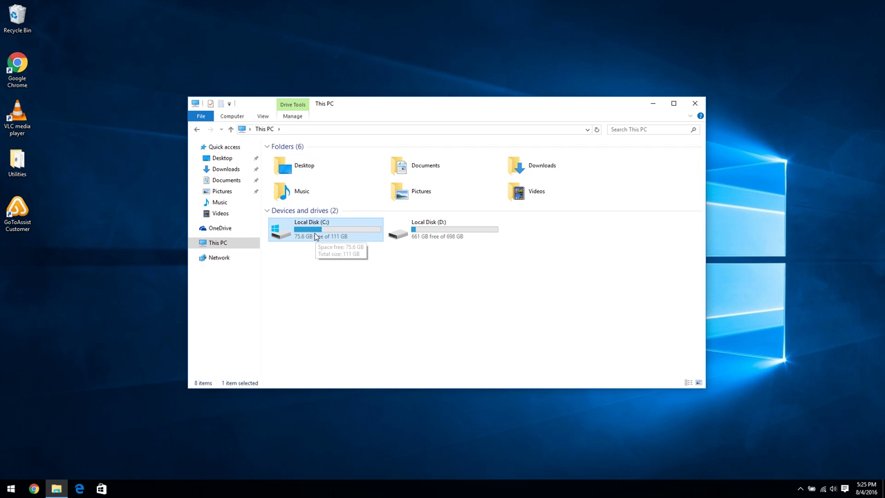
double_click(315, 236)
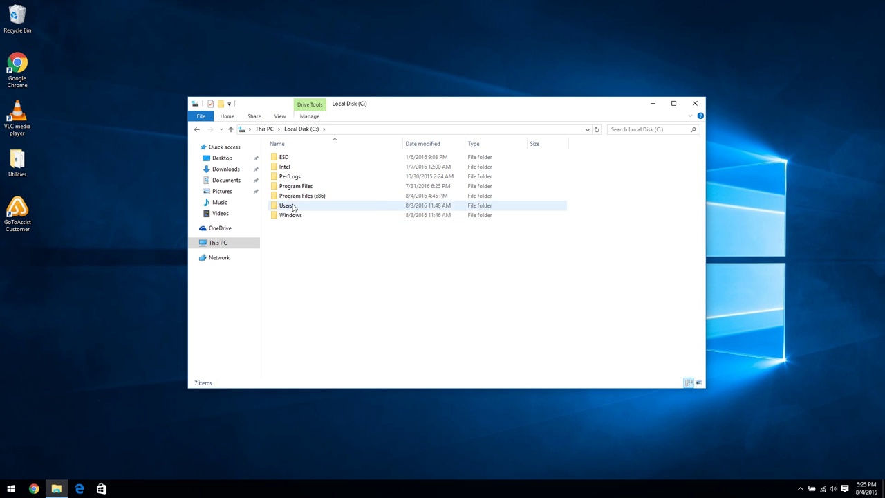
double_click(291, 205)
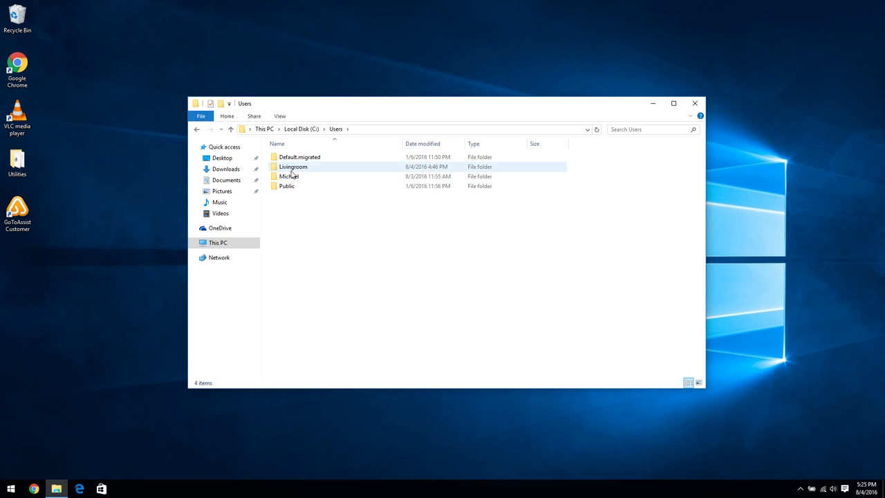
double_click(294, 167)
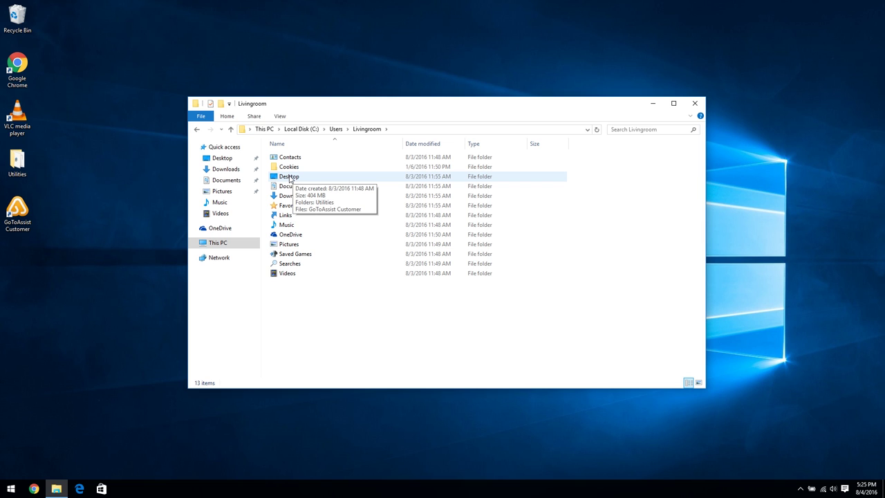
Step: From the Livingroom Desktop folder's location settings, start relocating it and create a destination folder named Desktop on Local Disk (D:)
right_click(289, 179)
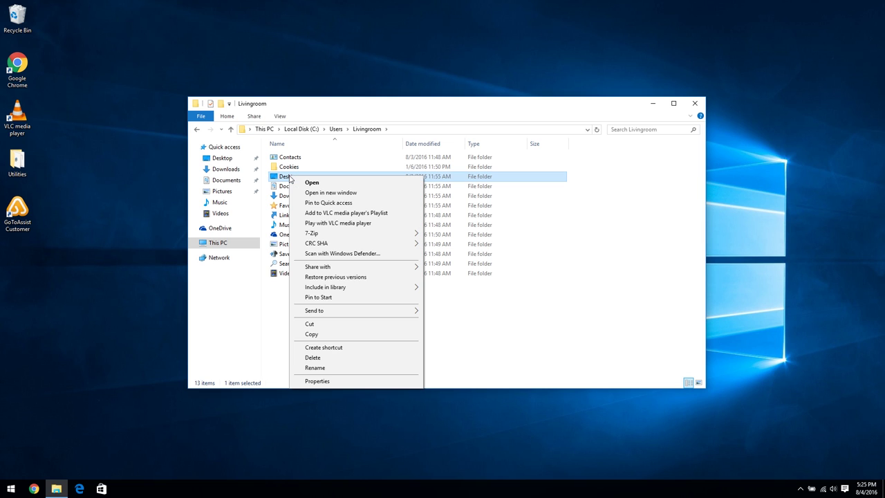
click(336, 382)
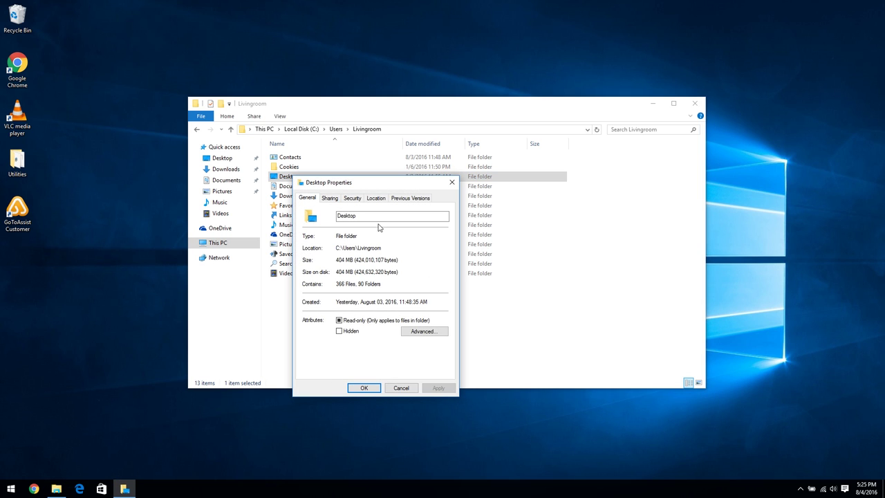
click(377, 198)
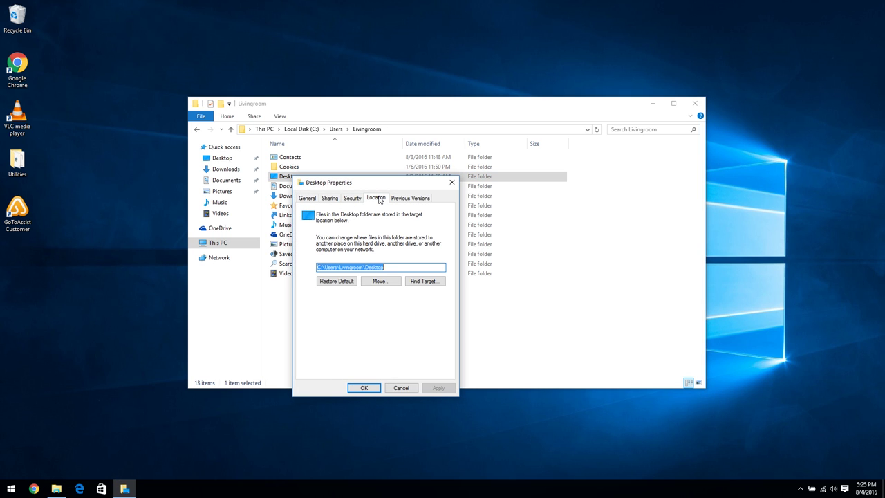
click(379, 281)
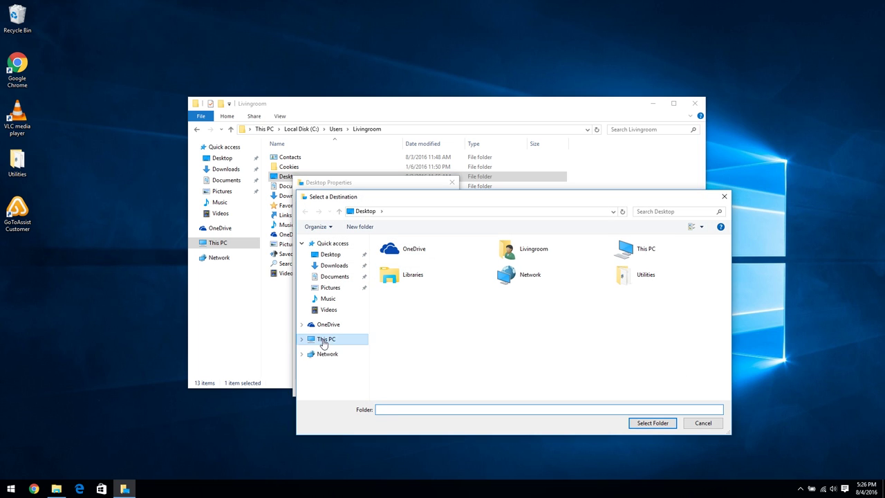
click(323, 341)
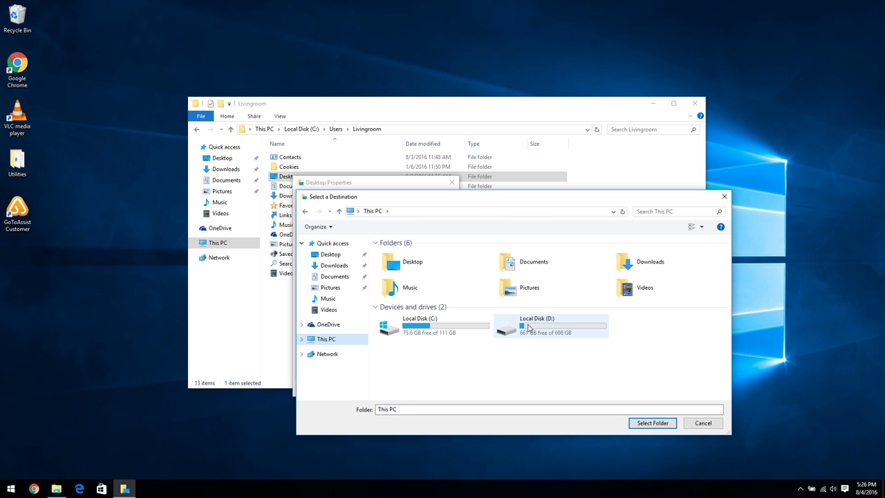
double_click(531, 327)
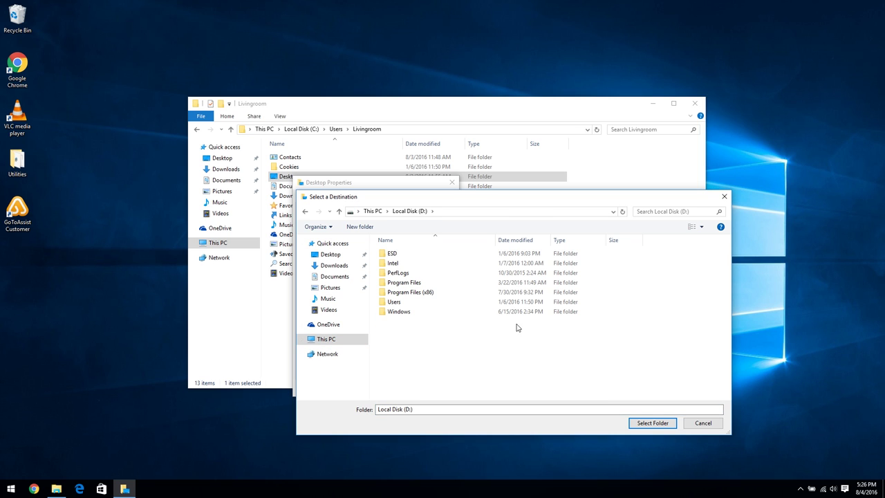
click(366, 229)
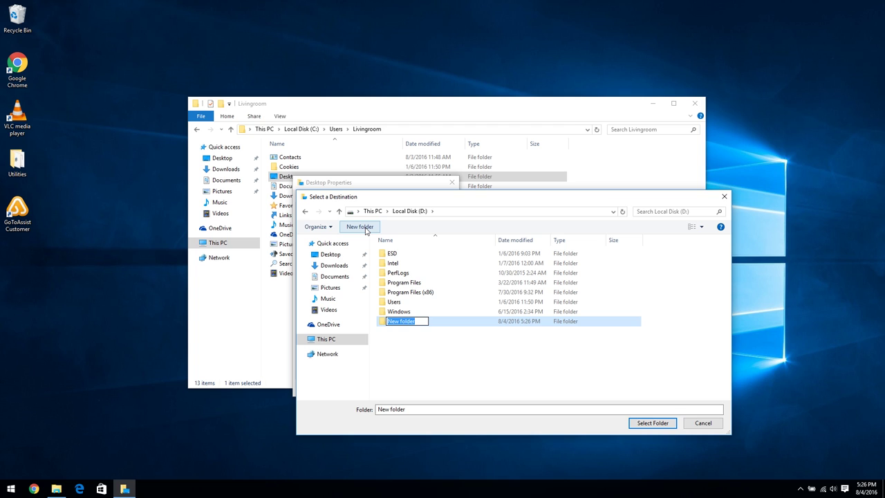
text(Desktop)
click(389, 324)
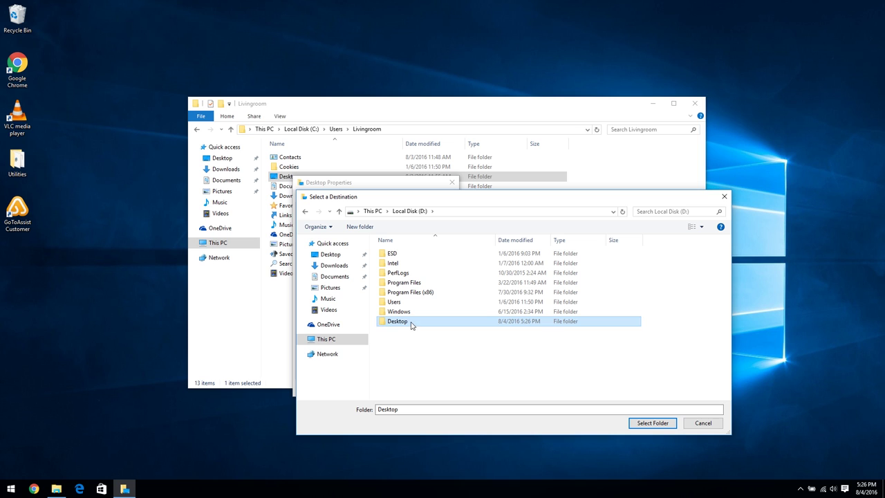
Step: Set D:\Desktop as the Desktop folder's location and move all files from the old location there
click(643, 424)
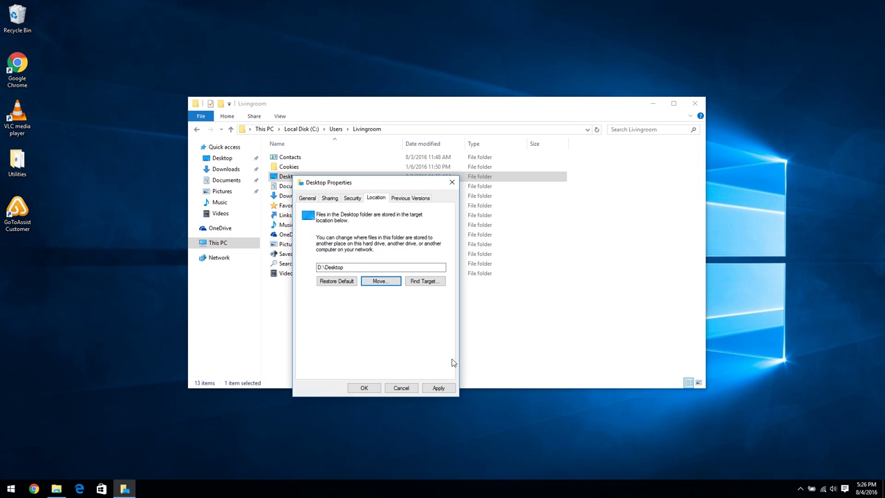
click(364, 388)
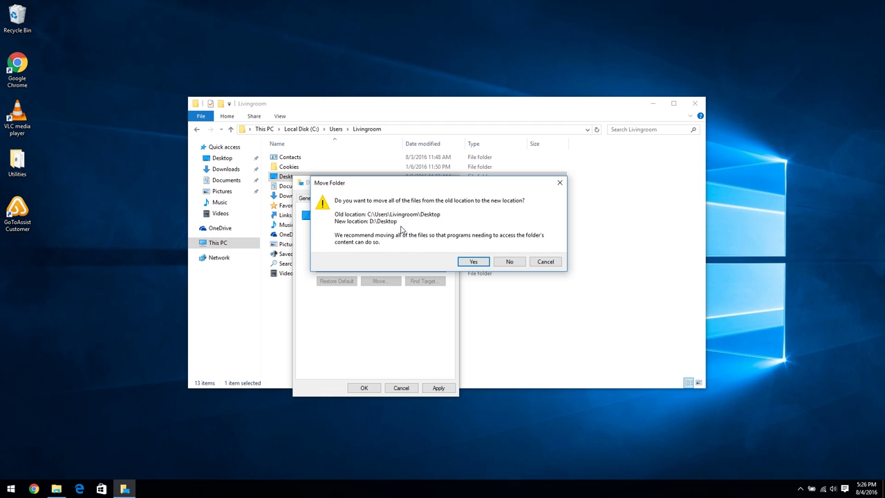
click(474, 262)
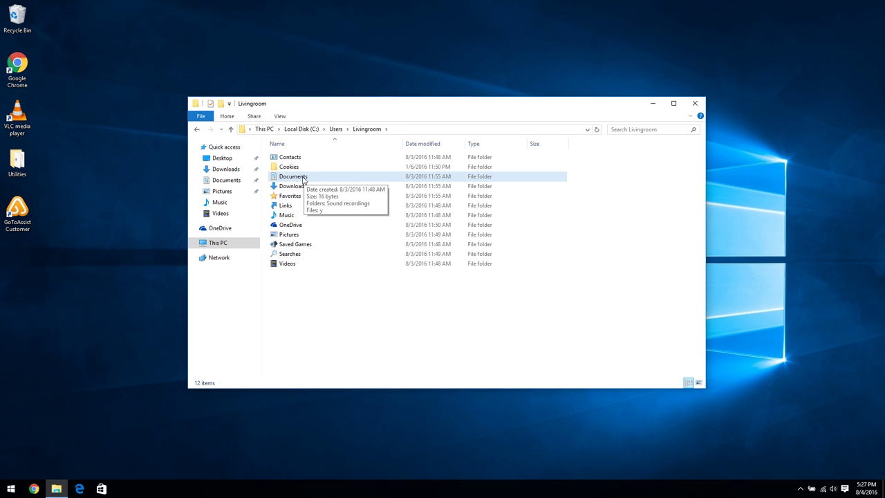
Step: Check the relocated Desktop folder's contents summary on Local Disk (D:) and return to the Livingroom folder
click(265, 129)
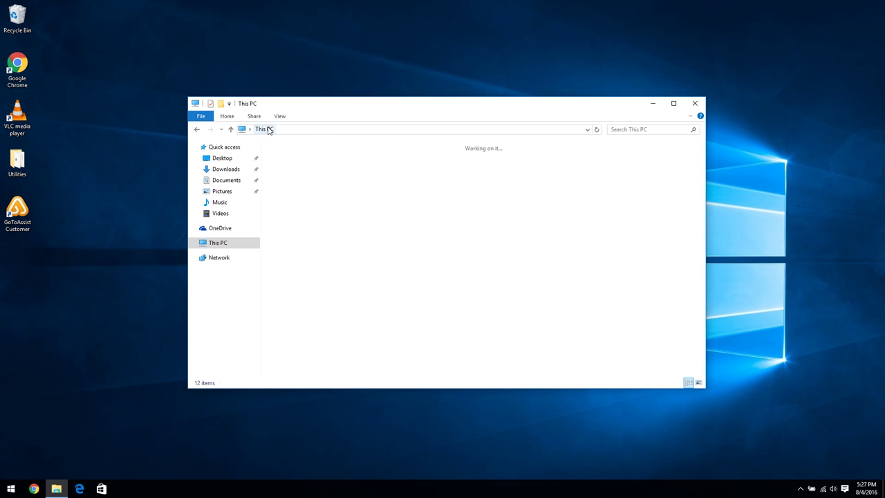
double_click(430, 229)
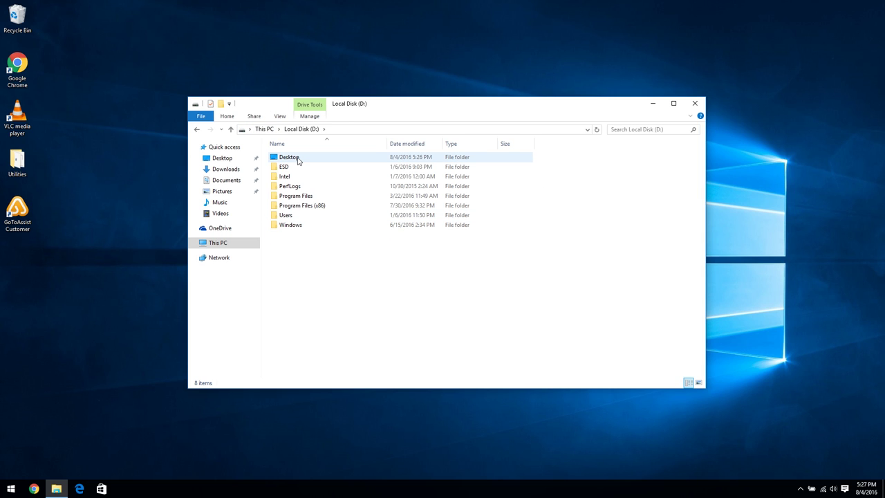
mouse_move(298, 162)
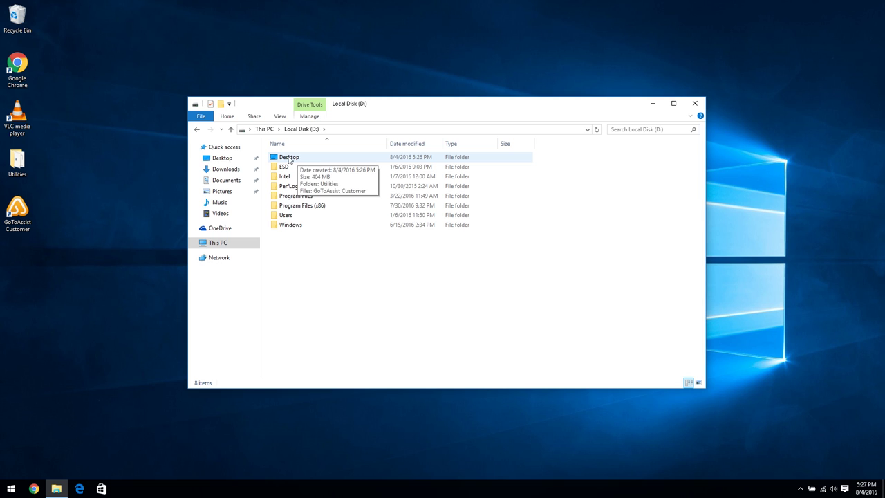
click(198, 130)
click(198, 131)
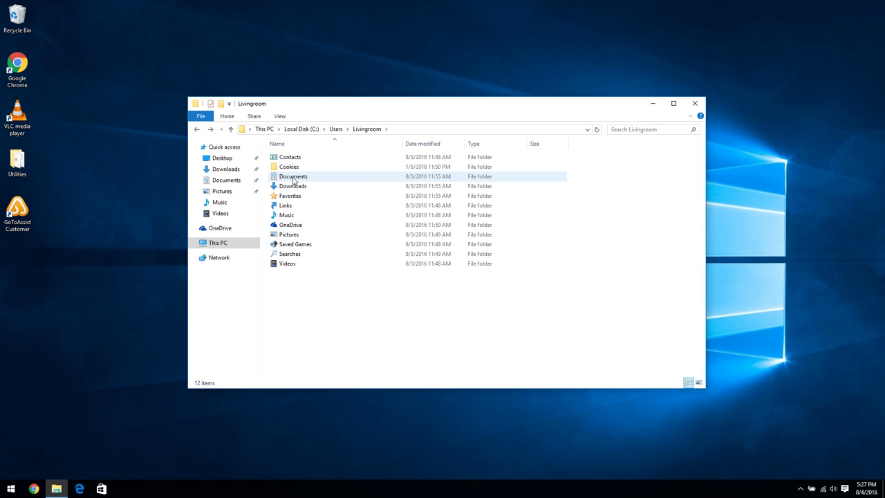
Step: From the Livingroom Documents folder's location settings, start relocating it and create a destination folder named Documents on Local Disk (D:)
mouse_move(293, 181)
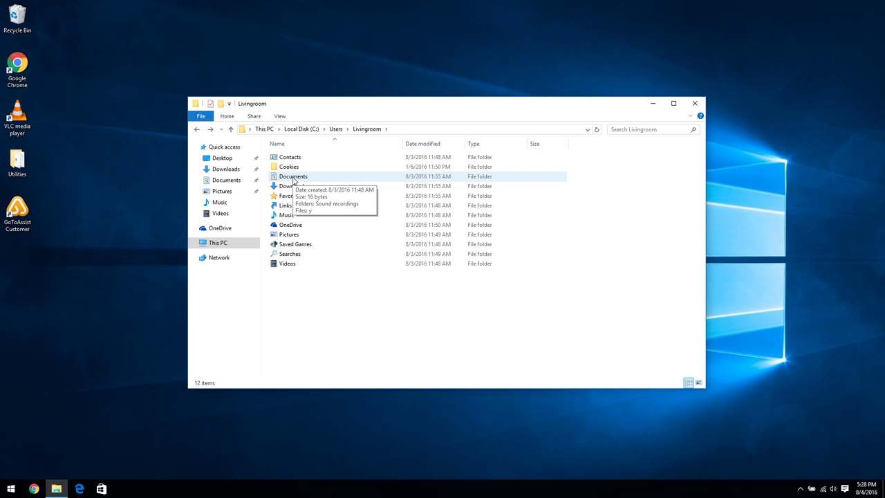
right_click(294, 182)
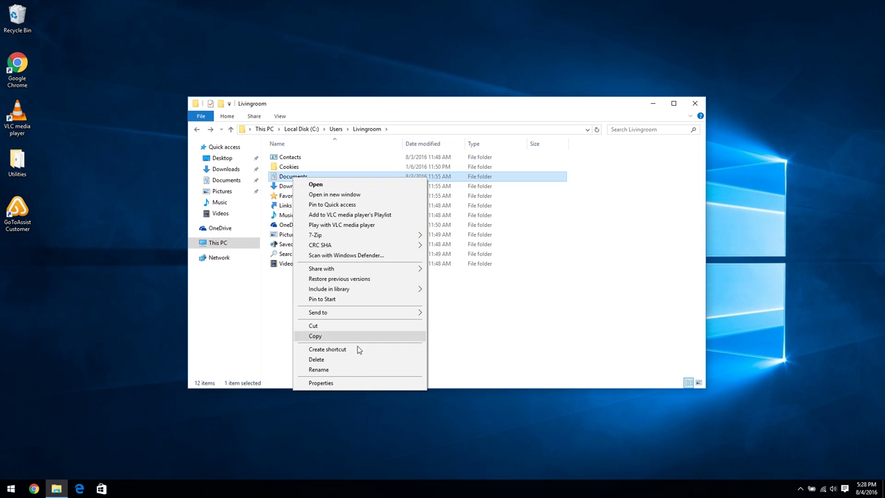
click(346, 383)
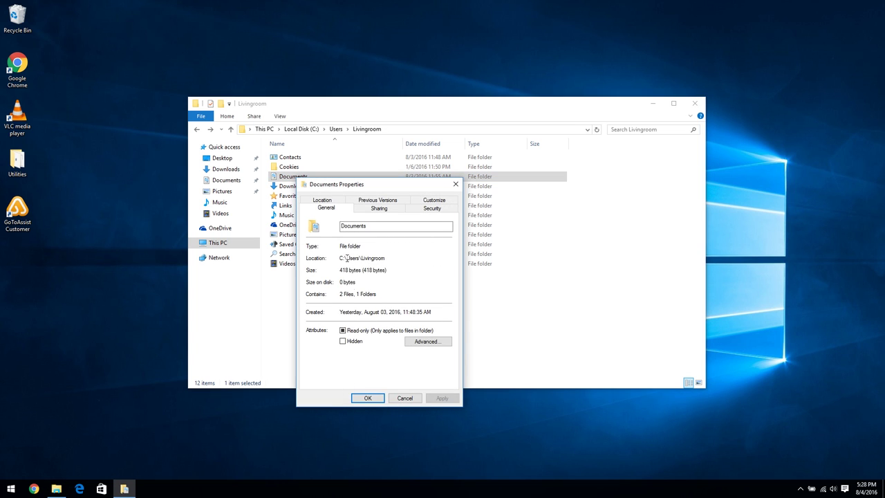
click(322, 200)
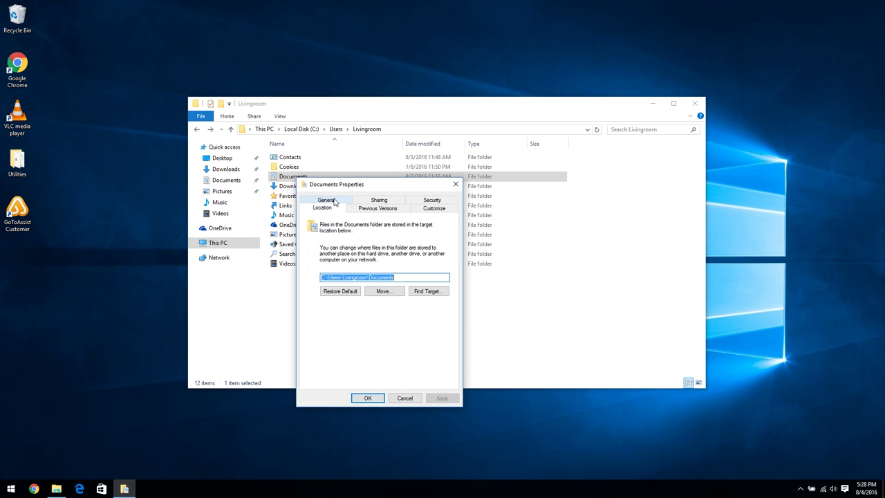
click(381, 291)
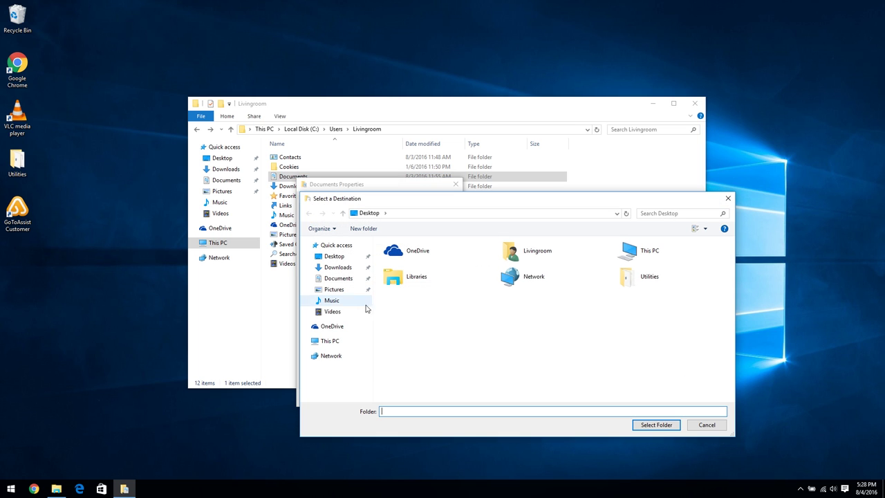
click(332, 341)
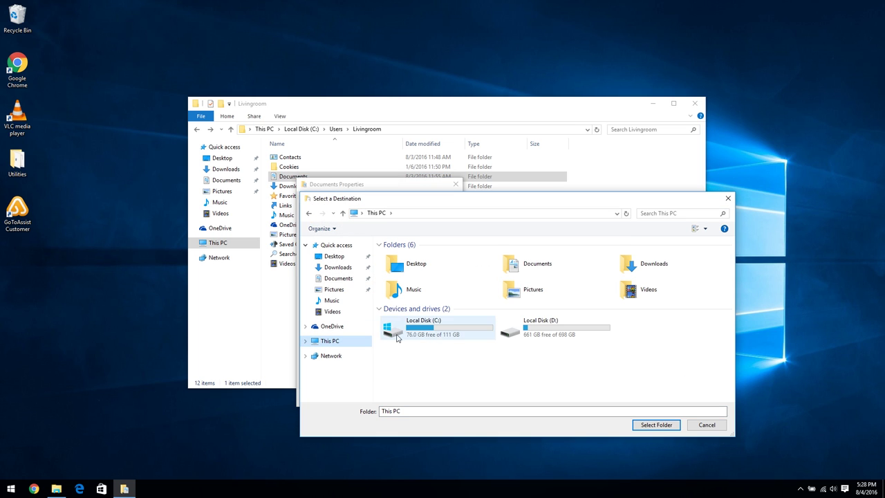
double_click(542, 328)
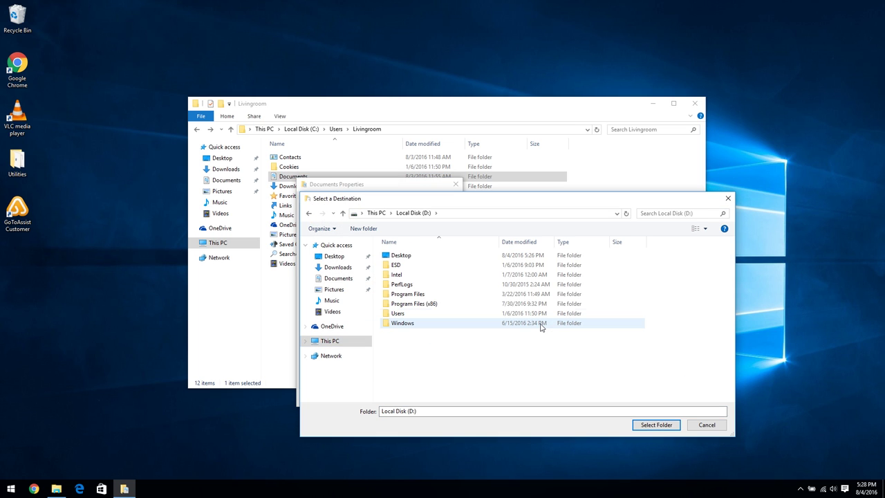
click(363, 228)
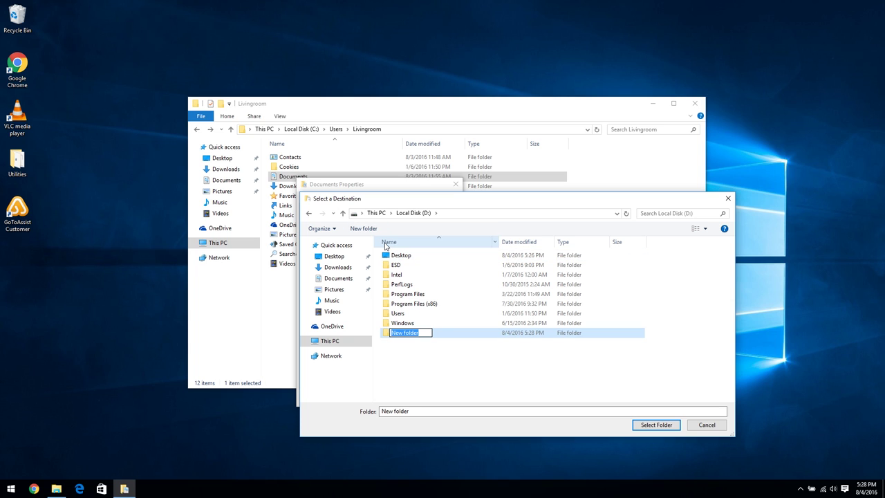
text(d)
key(BackSpace)
text(Documents)
key(Return)
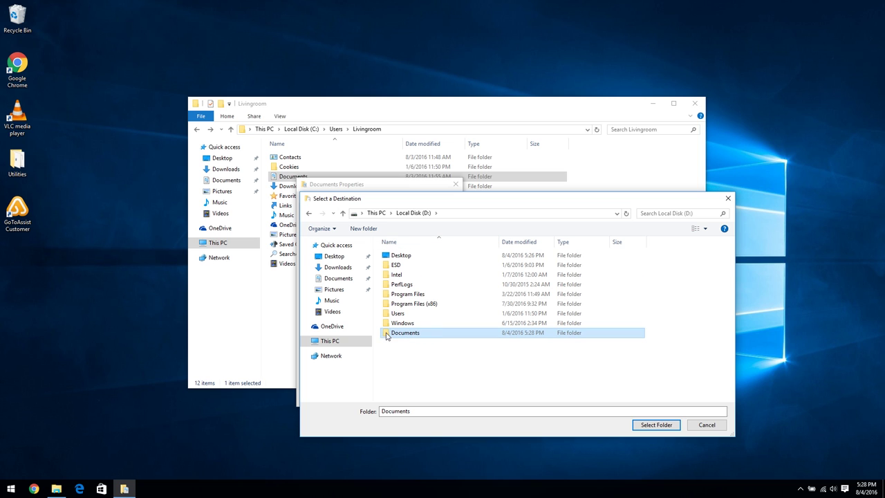
Step: Set D:\Documents as the Documents folder's location and move all files from the old location there
click(649, 425)
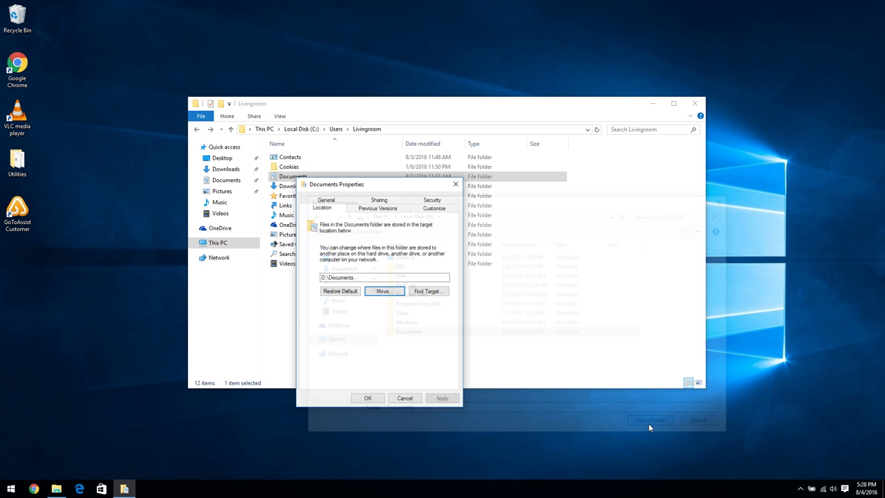
click(369, 399)
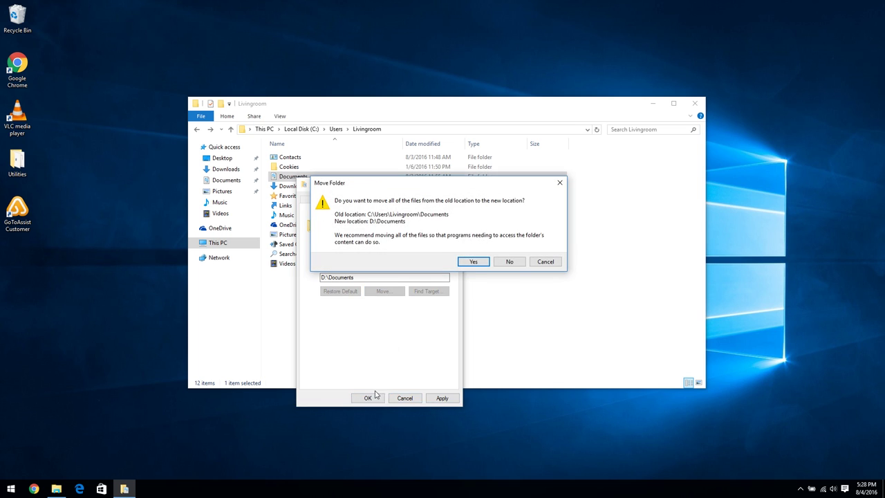
click(474, 262)
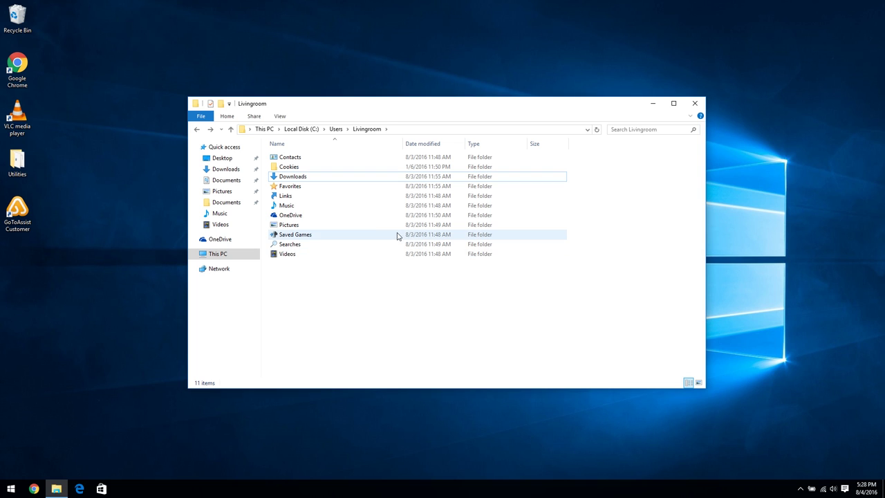
Step: Relocate the Livingroom Downloads folder to d:\Downloads, creating the destination folder and moving all files from the old location
right_click(293, 178)
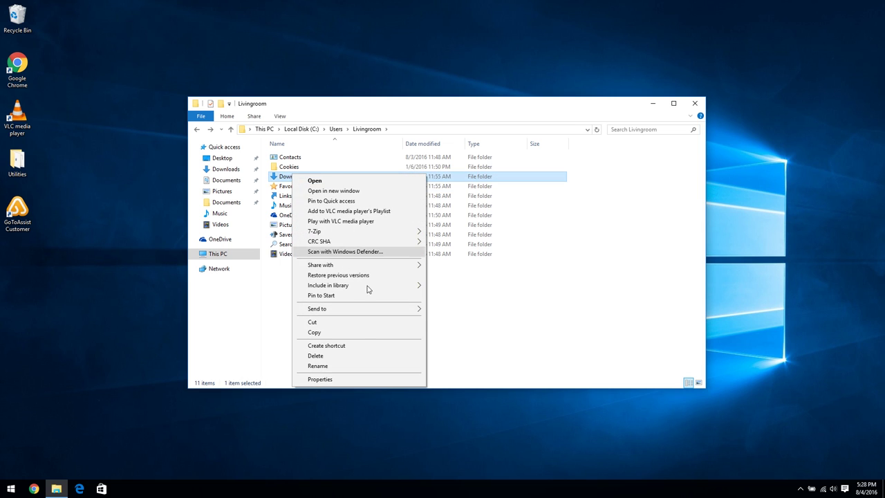
click(346, 379)
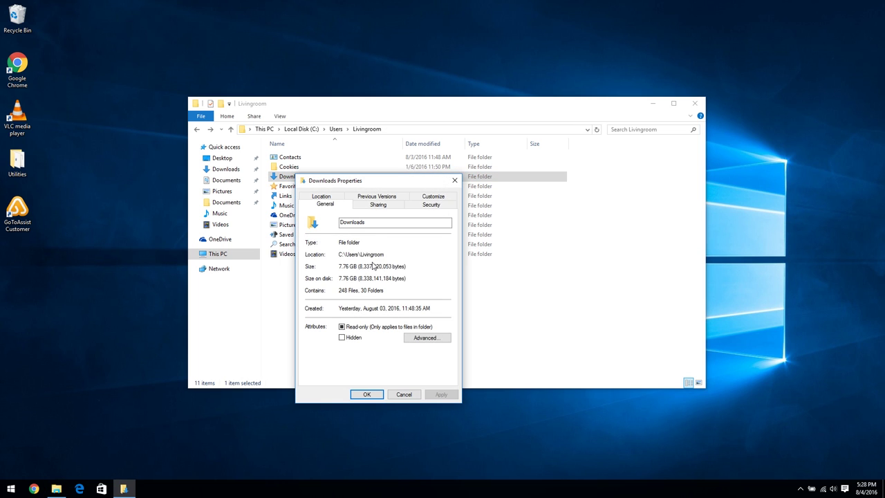
click(320, 196)
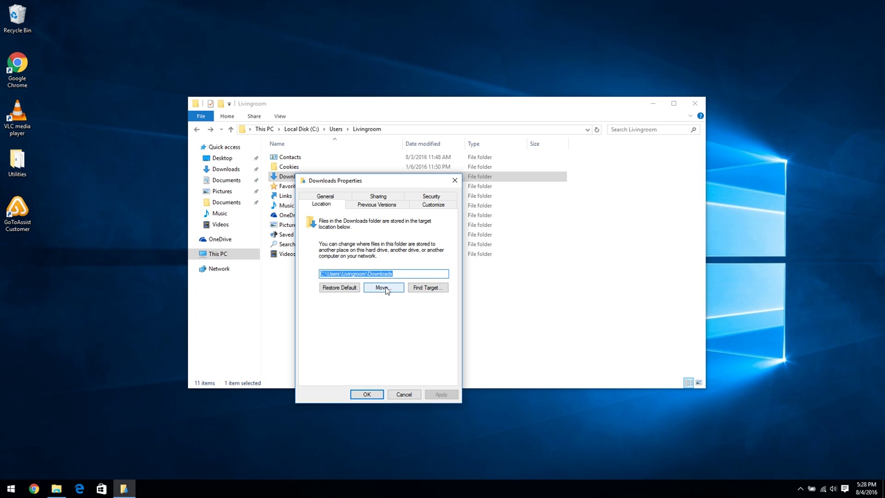
click(342, 274)
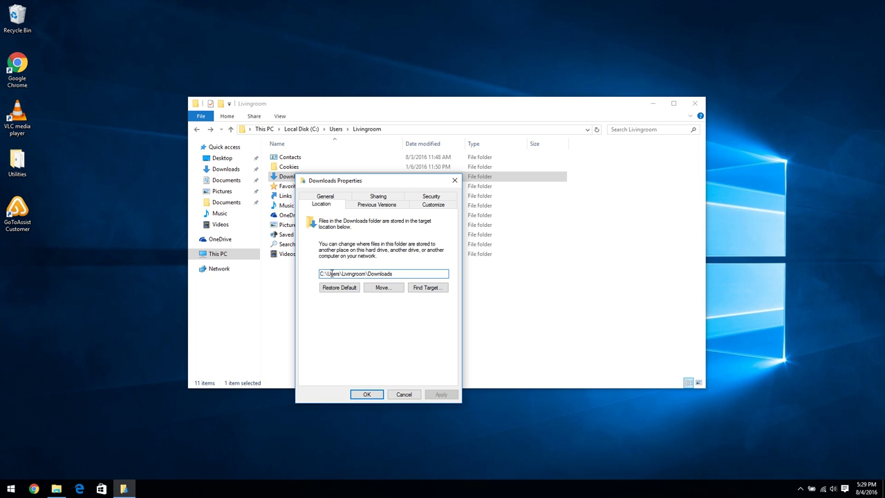
key(BackSpace)
text(d)
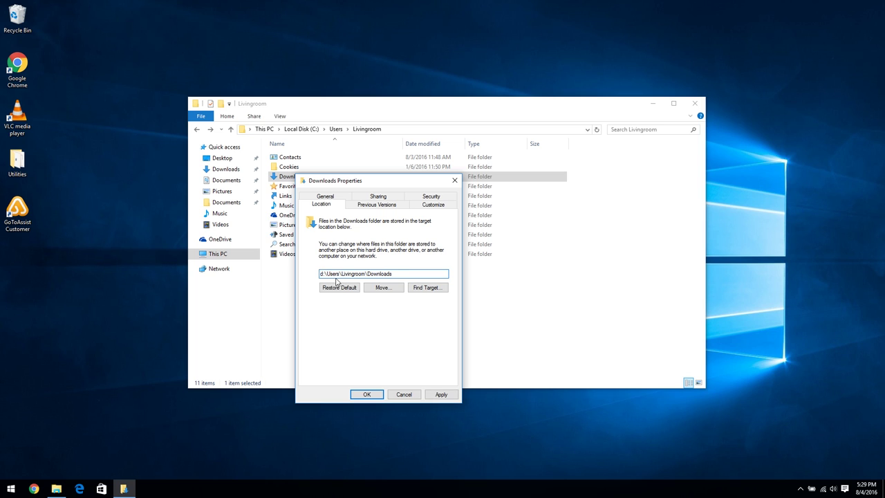
drag(327, 274, 366, 275)
key(BackSpace)
click(368, 392)
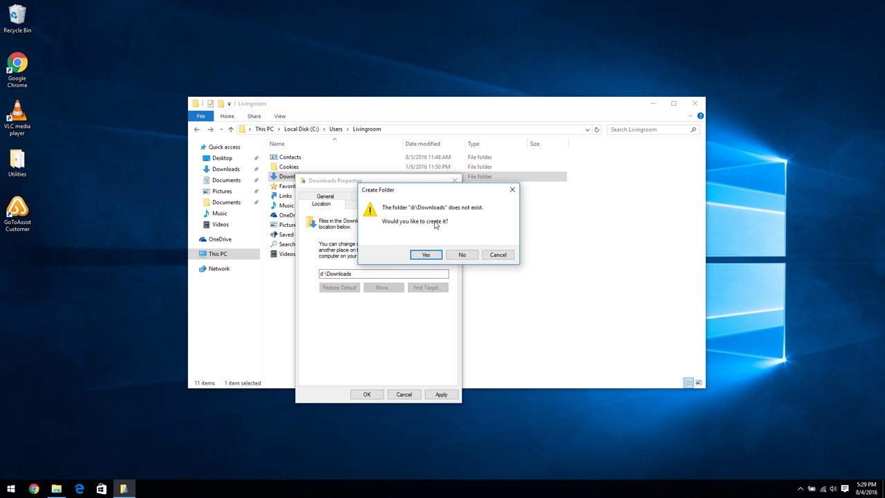
click(428, 254)
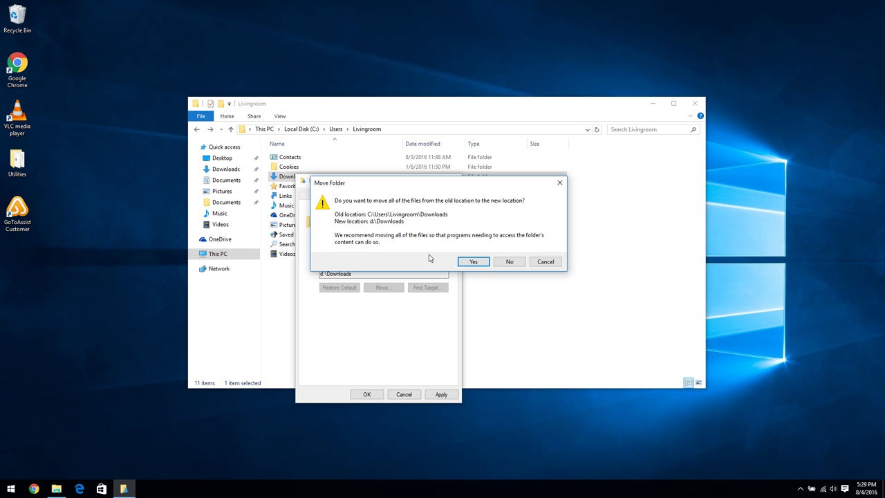
click(474, 262)
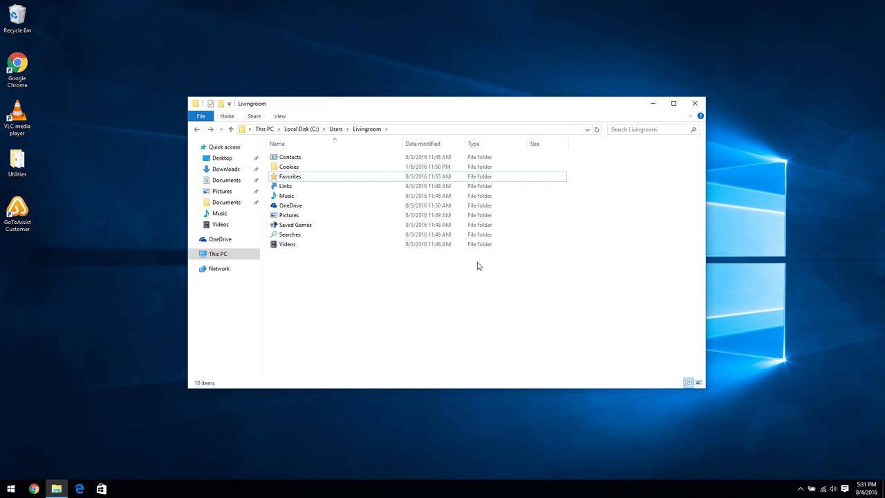
Step: Check the folders on Local Disk (D:) for the relocated Downloads folder and return to the Livingroom folder
click(216, 254)
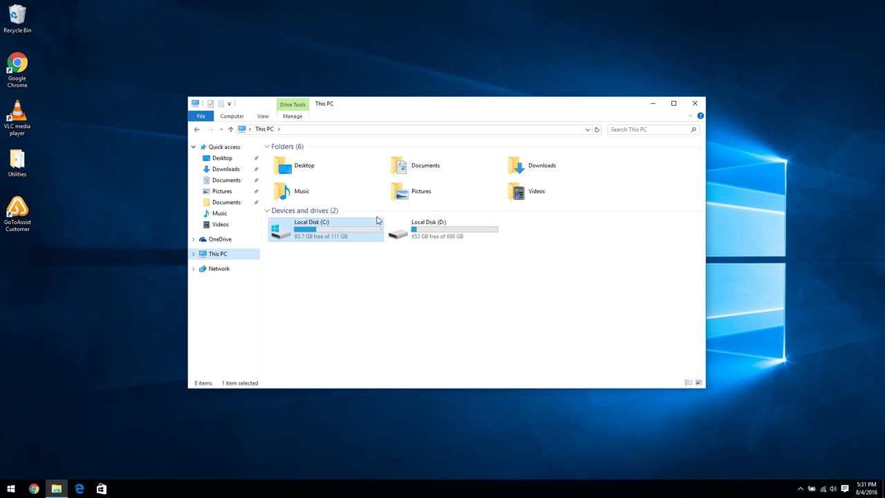
double_click(420, 231)
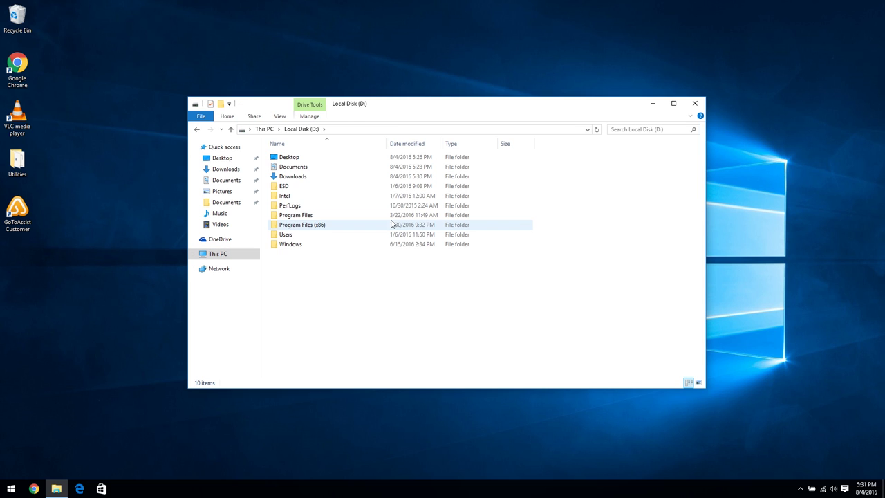
click(197, 130)
click(197, 130)
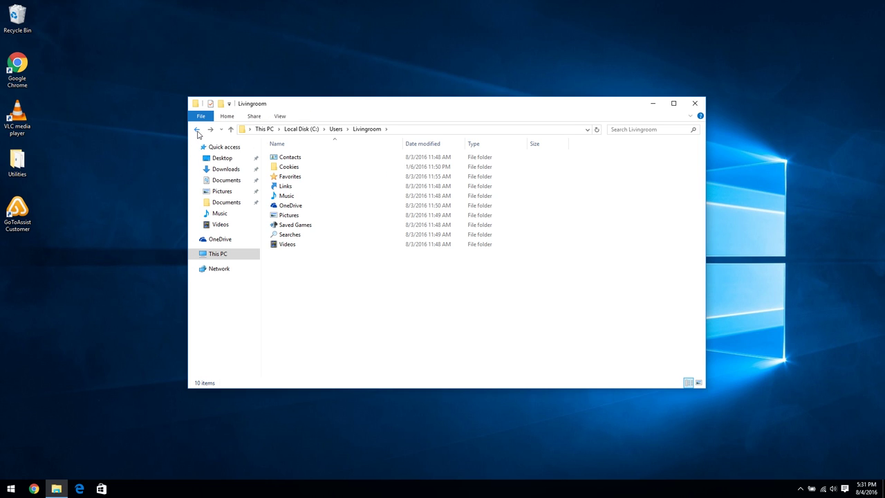
Step: Relocate the Livingroom Music folder to d:\Music, creating the destination folder and moving all files from the old location
right_click(293, 200)
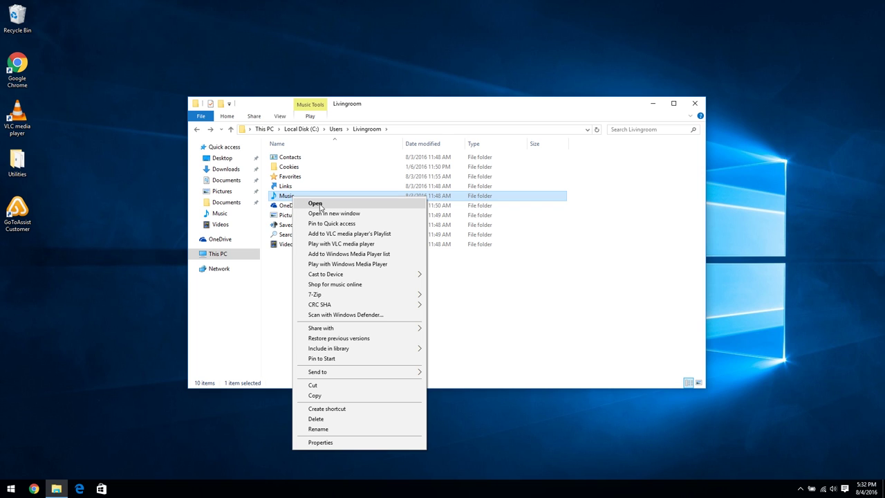
click(318, 442)
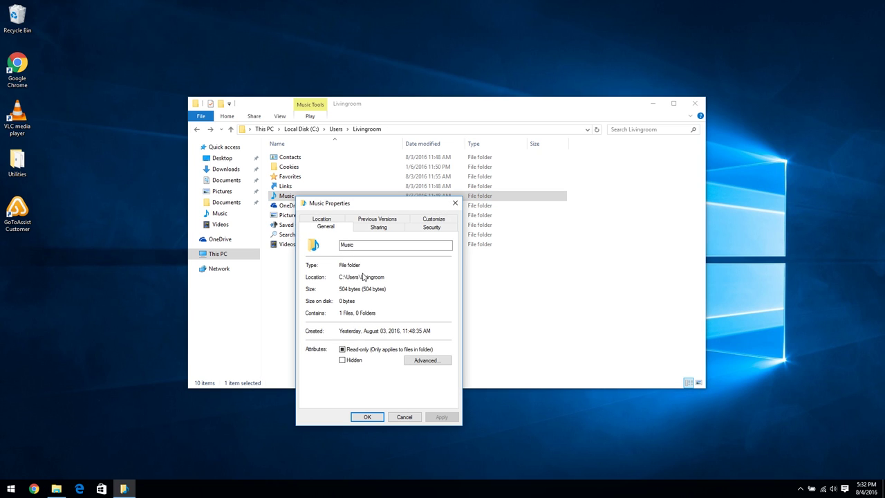
click(323, 219)
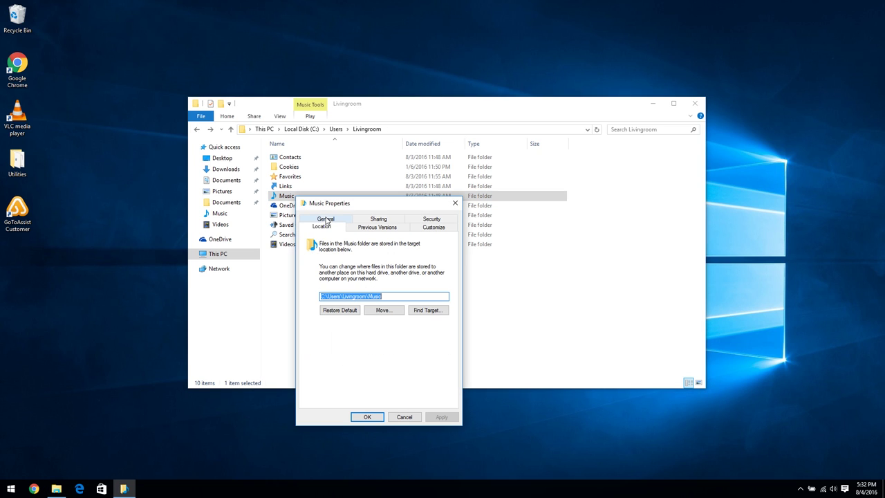
click(321, 296)
drag(321, 296, 325, 296)
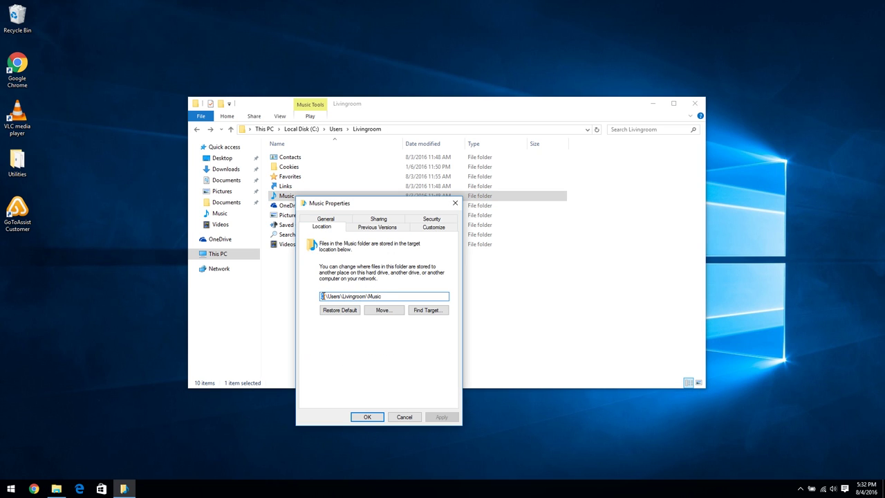
text(d)
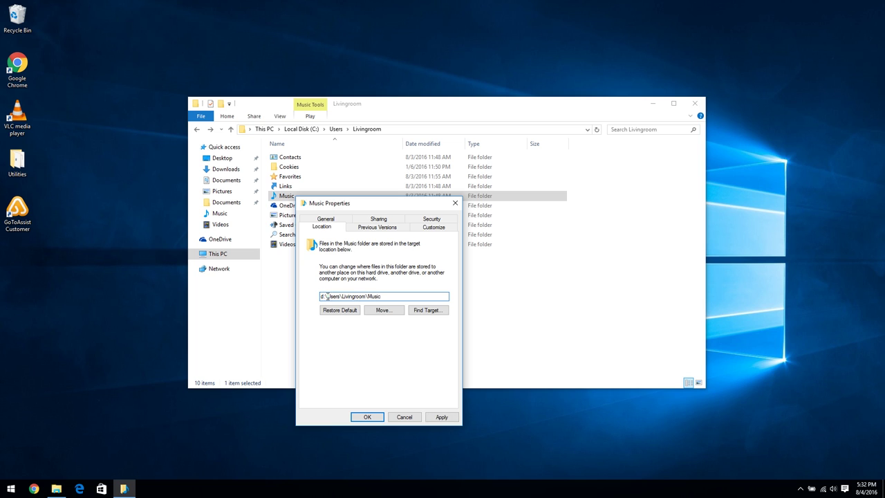
drag(326, 296, 368, 298)
key(Delete)
key(Delete)
click(367, 417)
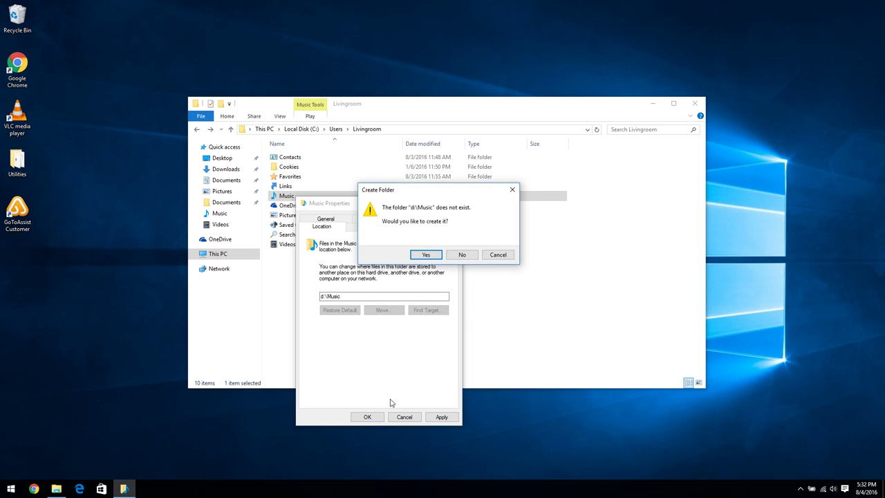
click(431, 257)
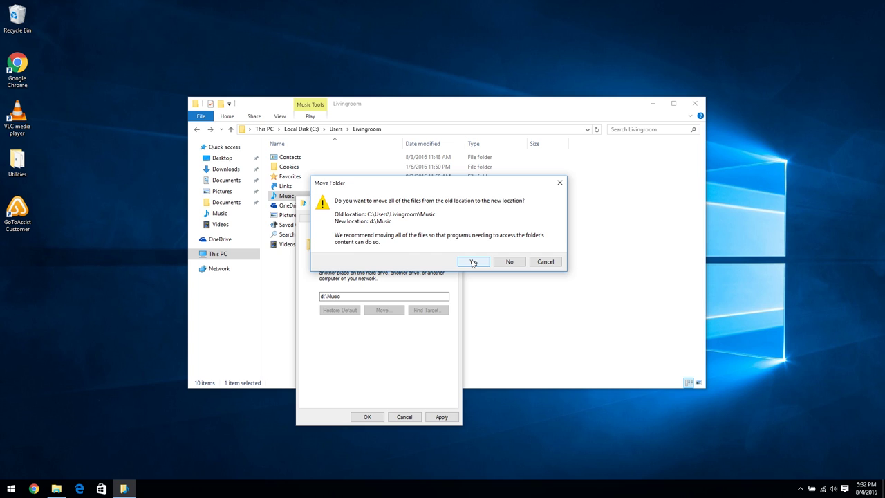
click(473, 262)
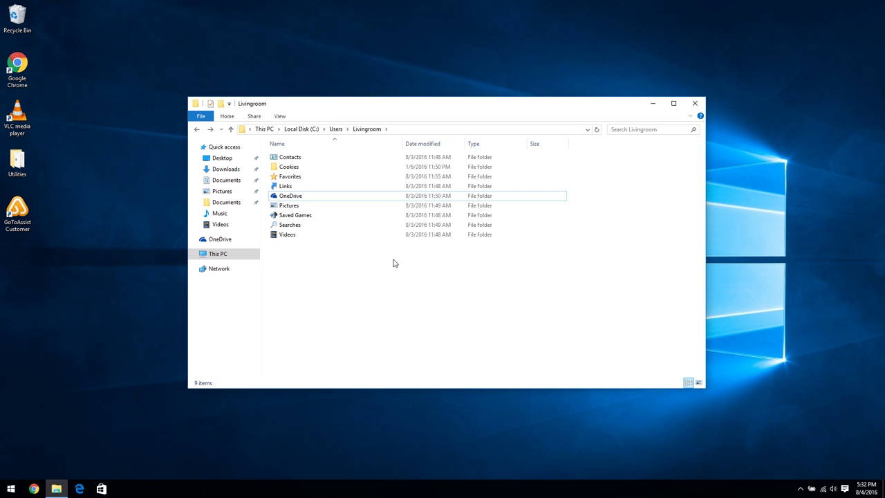
Step: Relocate the Livingroom Pictures folder to d:\Pictures, creating the destination folder and moving all files from the old location
right_click(292, 206)
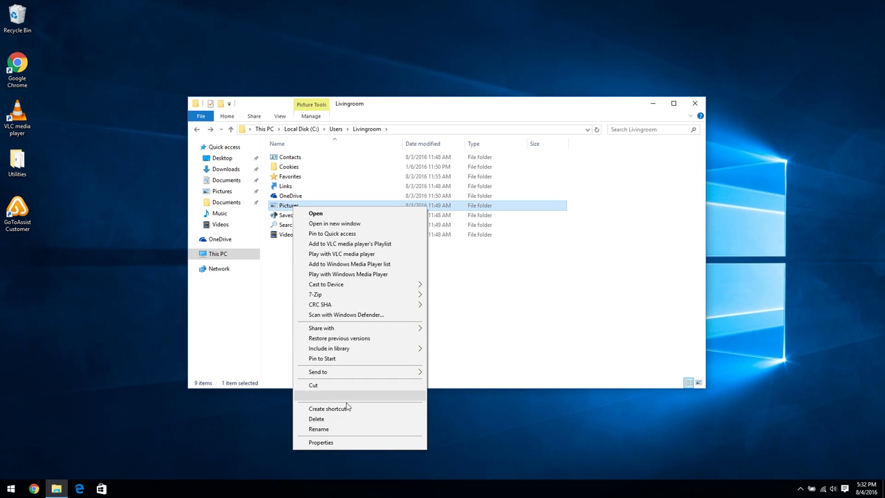
click(336, 443)
click(332, 231)
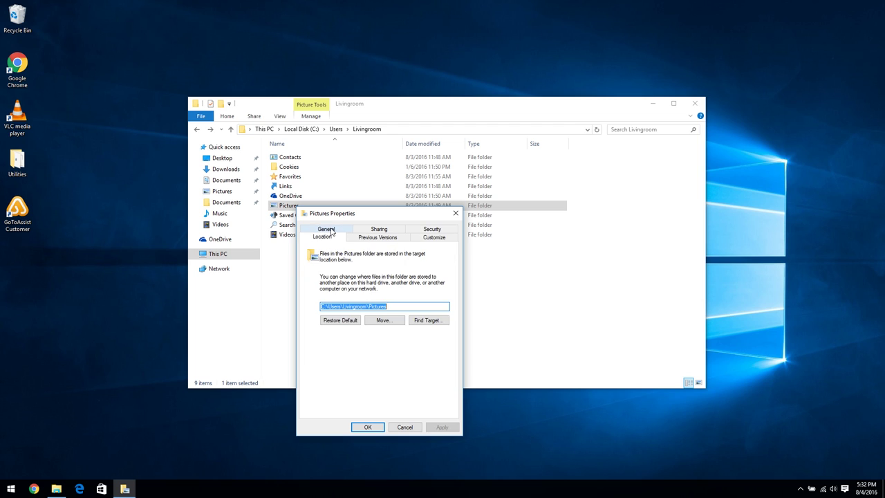
click(336, 305)
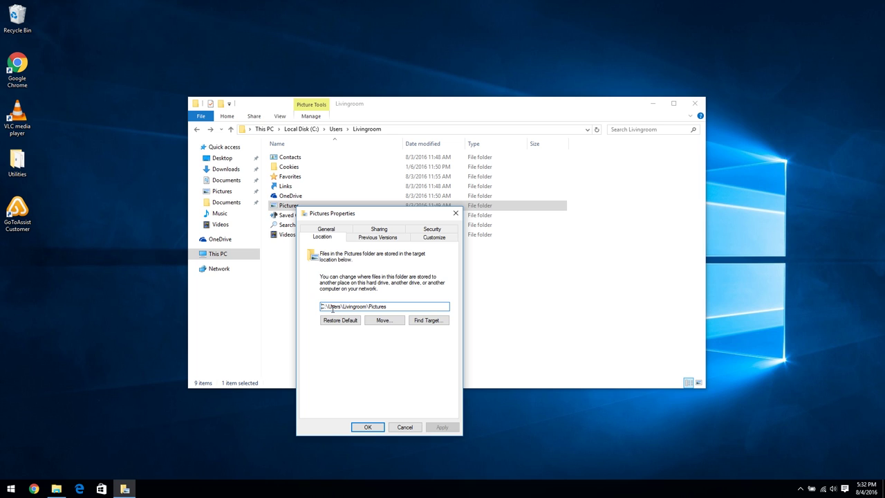
key(BackSpace)
key(BackSpace)
text(d)
drag(329, 307, 376, 306)
key(BackSpace)
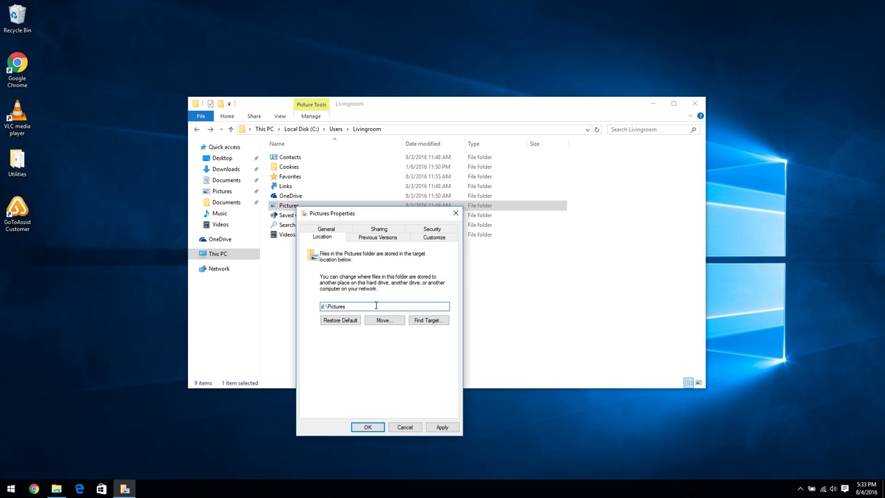
click(368, 425)
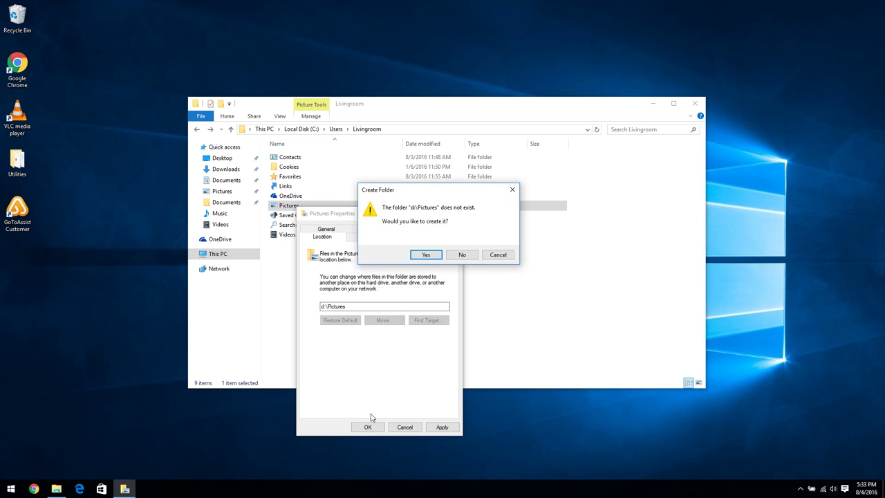
click(426, 254)
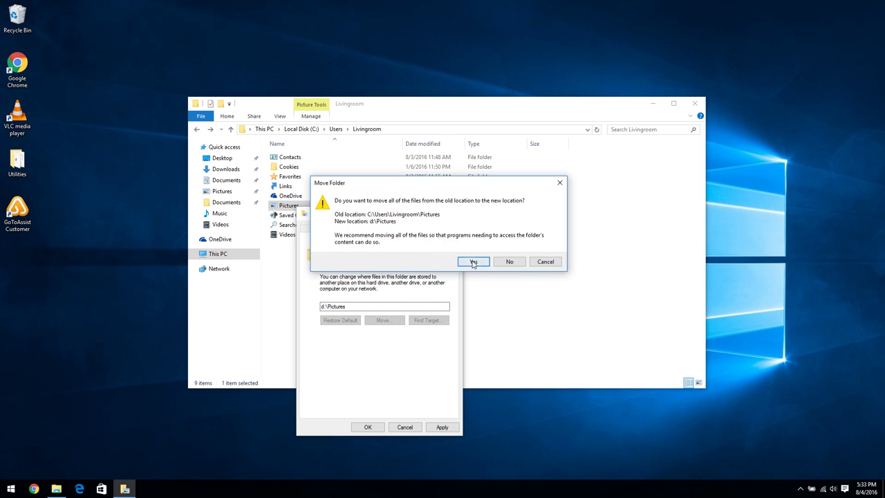
click(473, 263)
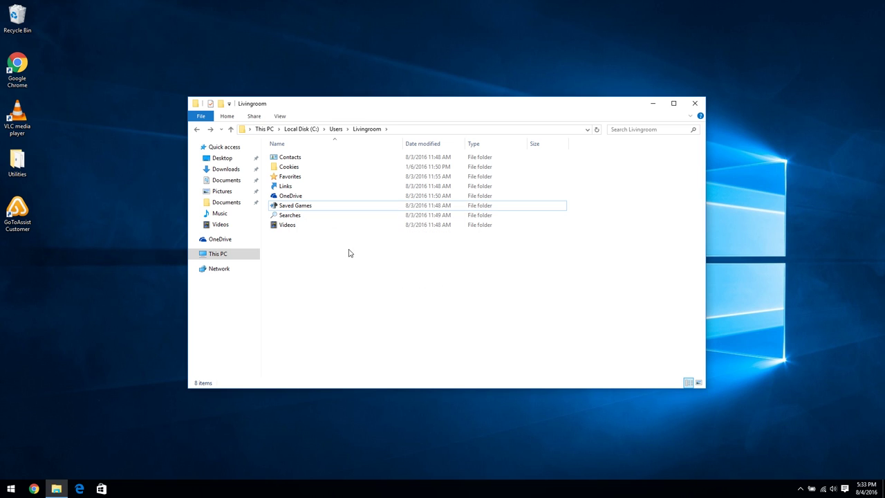
Step: Relocate the Livingroom Videos folder to d:\Videos, creating the destination folder and moving all files from the old location
right_click(287, 227)
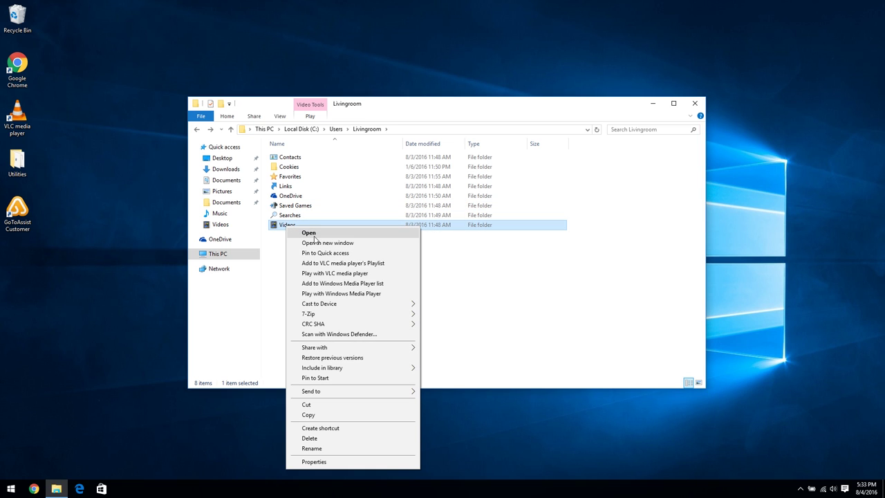
click(341, 463)
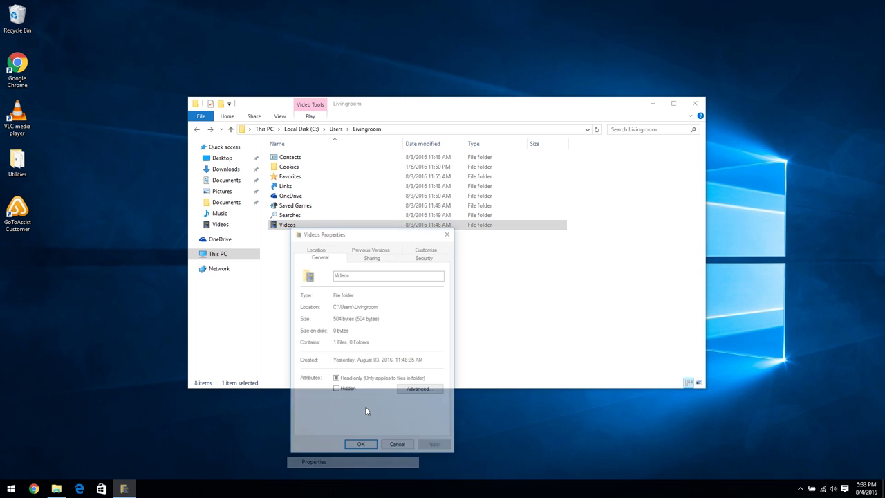
click(326, 251)
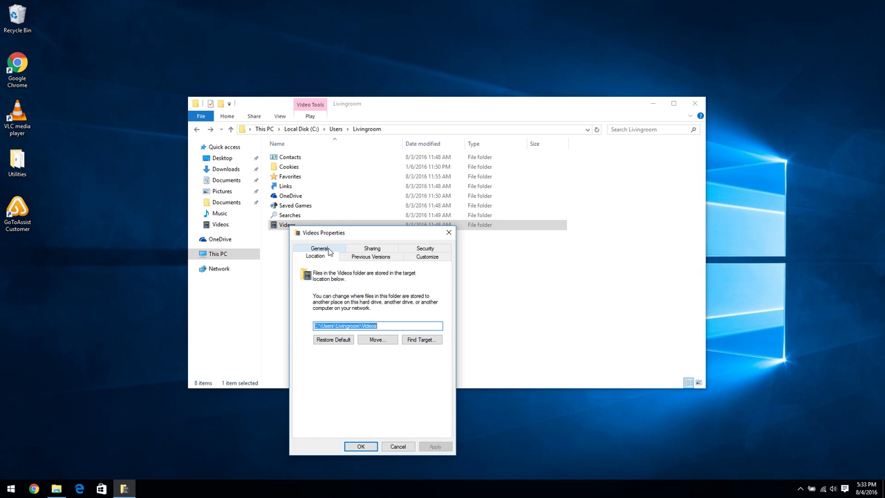
click(334, 326)
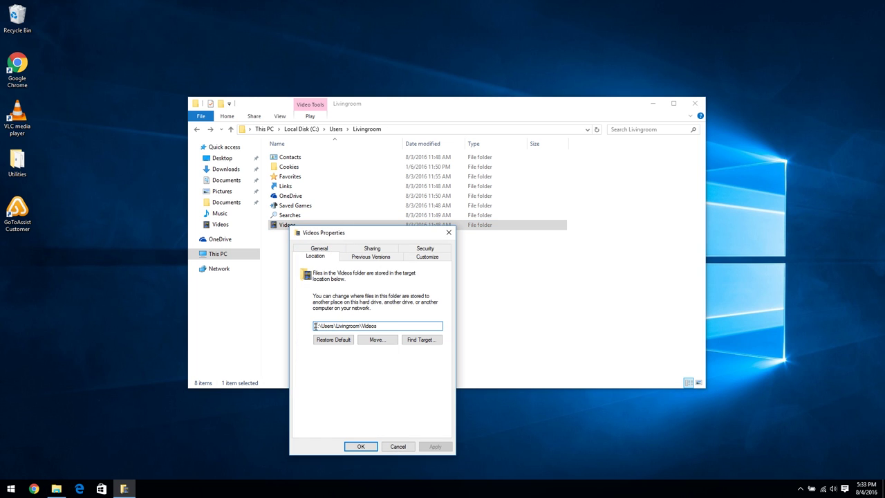
drag(315, 326, 361, 326)
text(d)
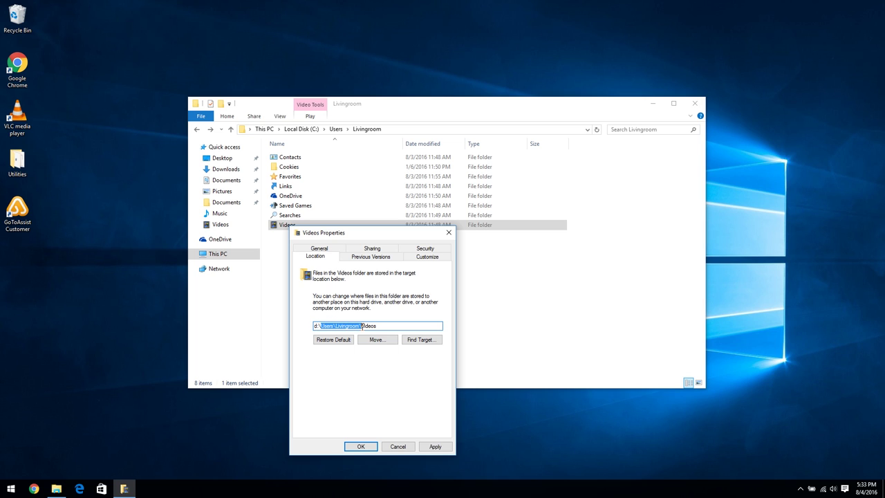
key(BackSpace)
click(360, 447)
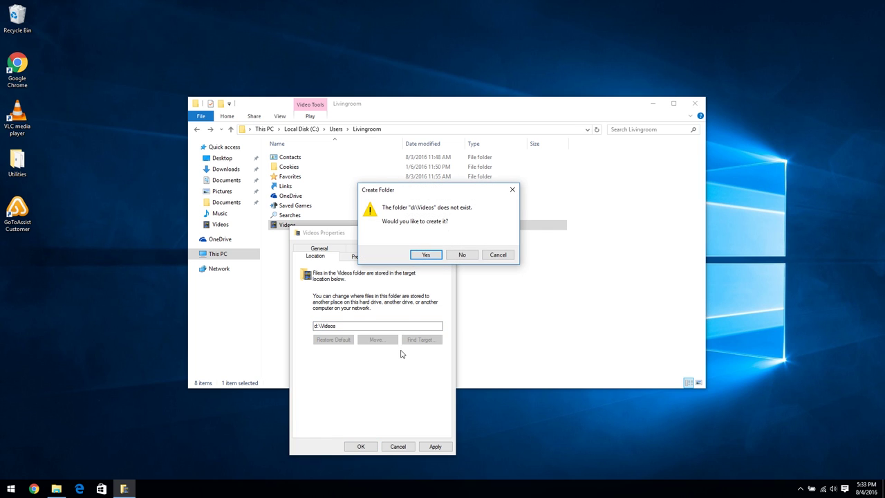
click(424, 256)
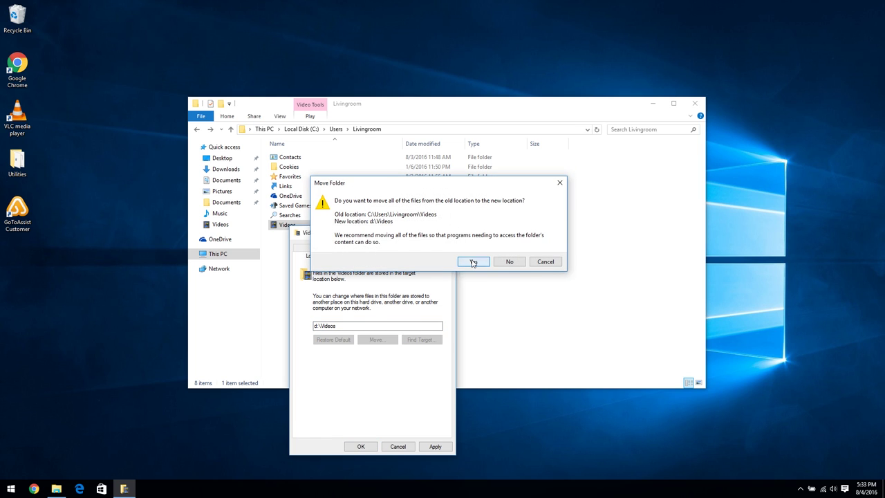
click(473, 262)
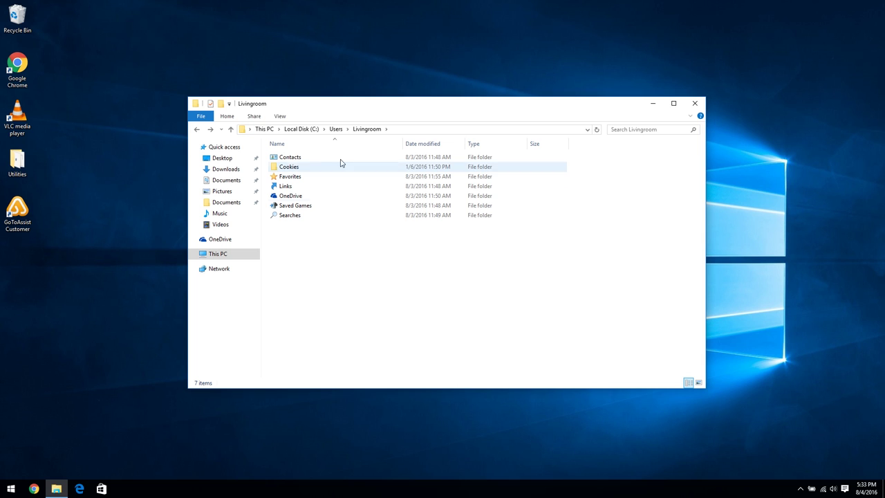
Step: Review the free space of both drives, look through the folders on Local Disk (D:), and return to This PC
click(261, 132)
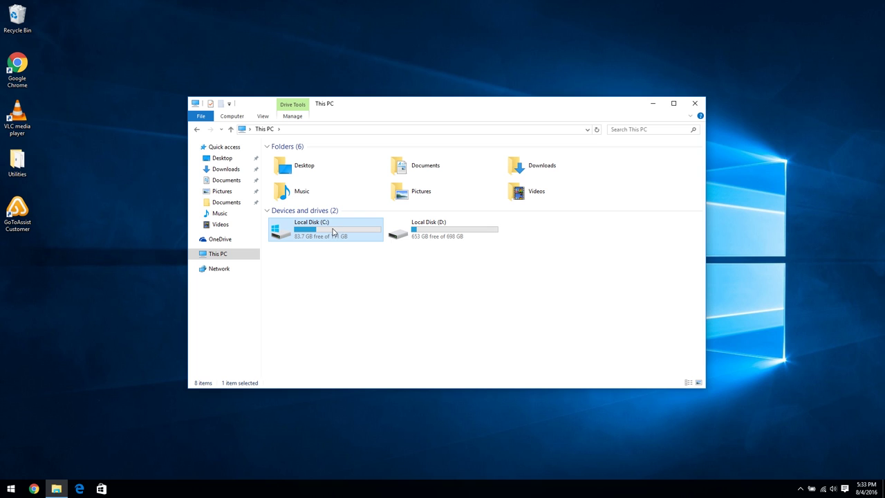
mouse_move(329, 236)
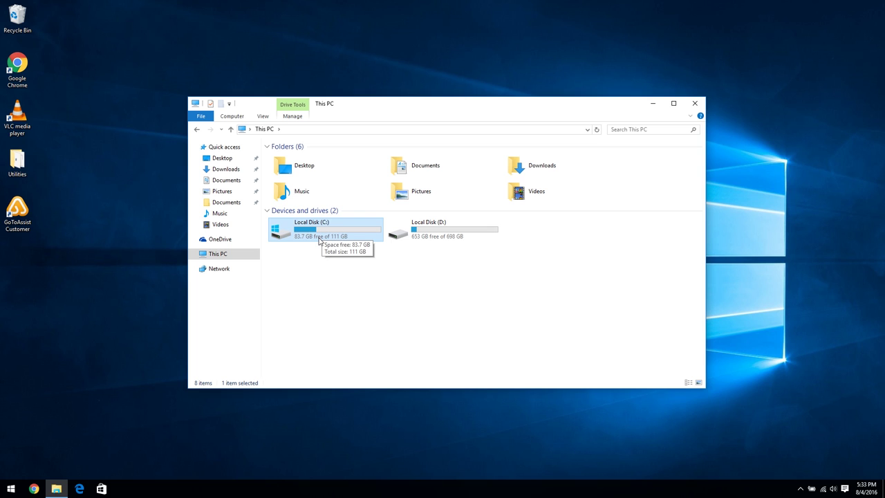
double_click(421, 234)
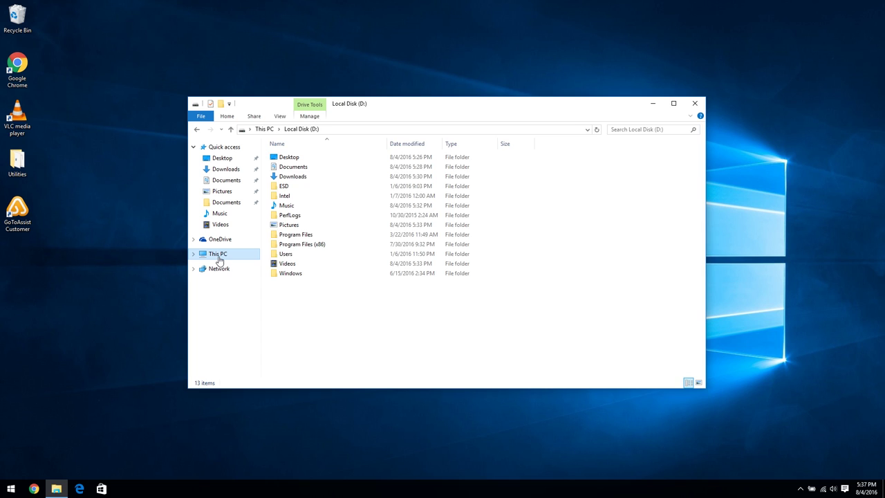
click(218, 260)
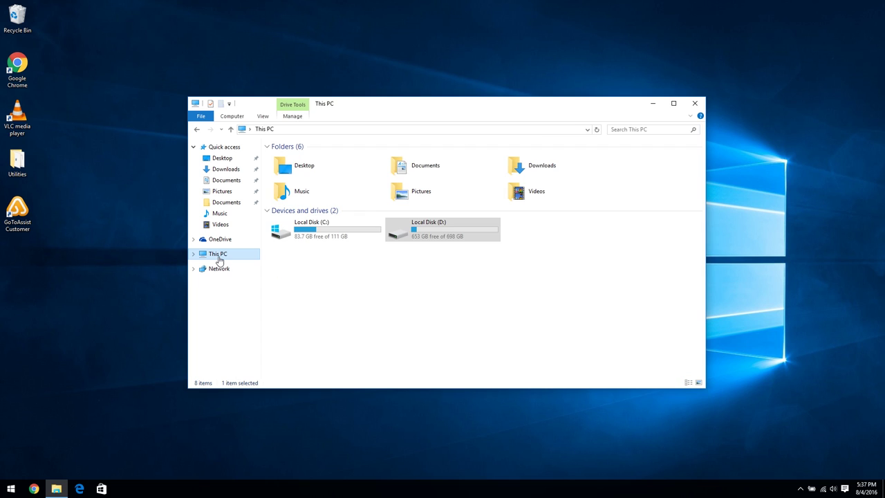
Step: Check the Desktop folder's target location in its properties and close them without changes
click(304, 168)
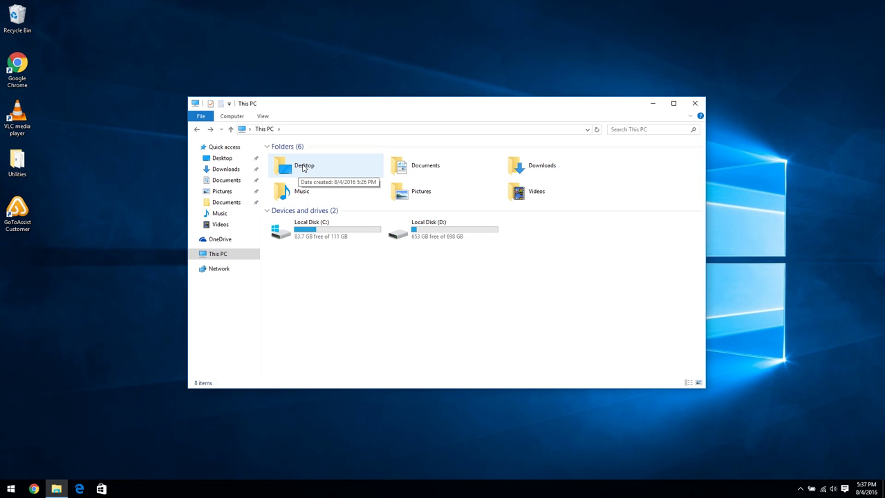
right_click(303, 168)
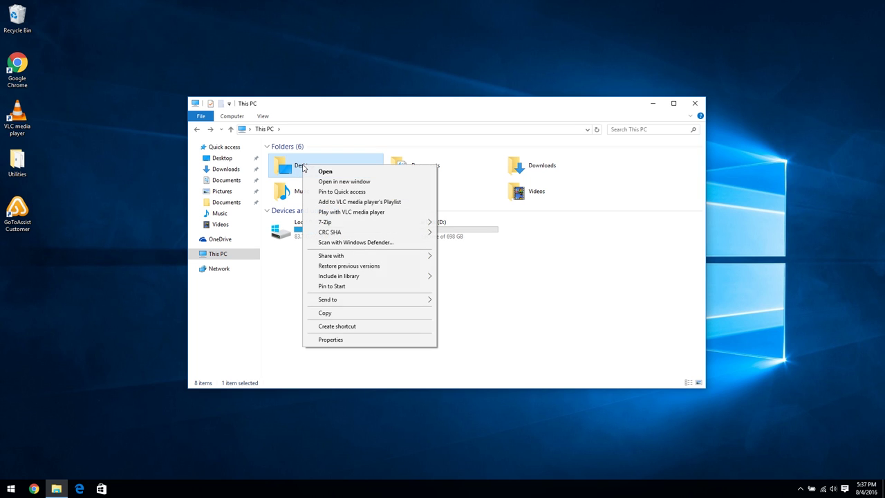
click(349, 341)
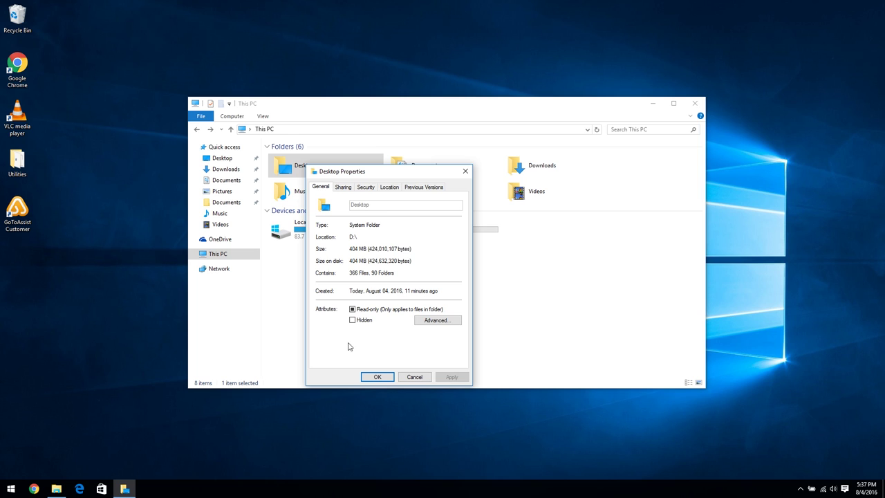
click(390, 189)
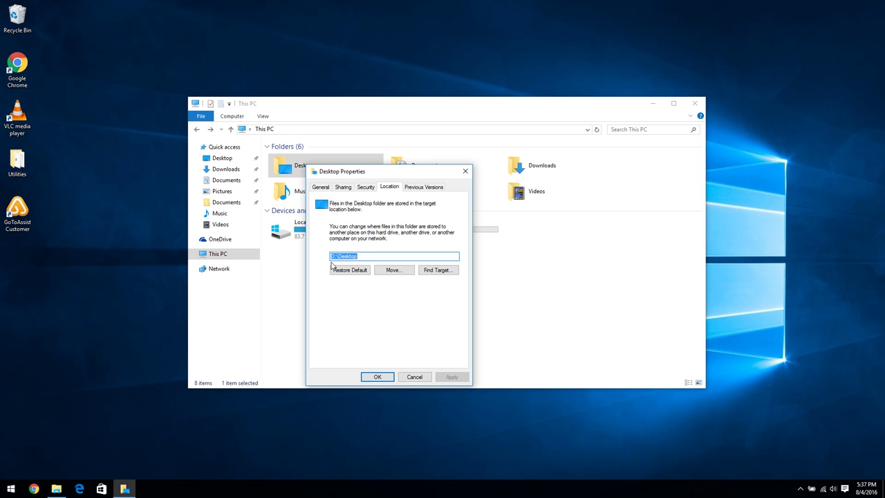
key(Escape)
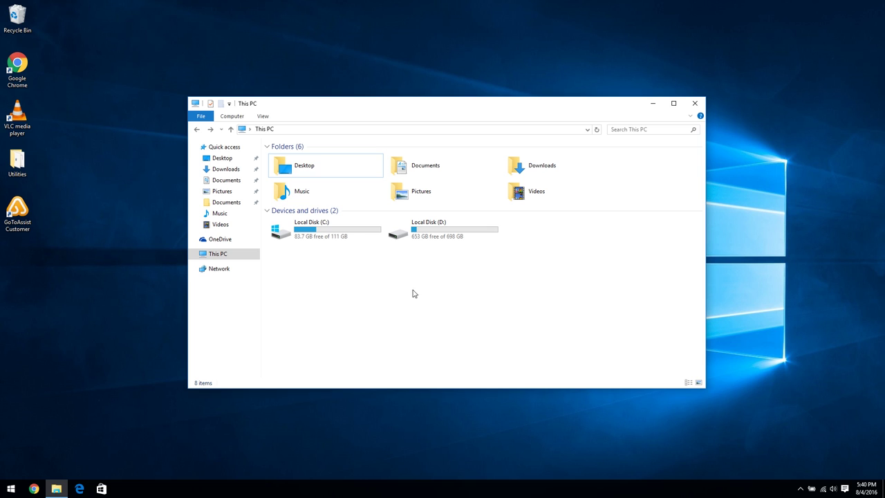
Step: Open Local Disk (D:) and examine the leftover system folders, including Program Files and Windows
double_click(436, 230)
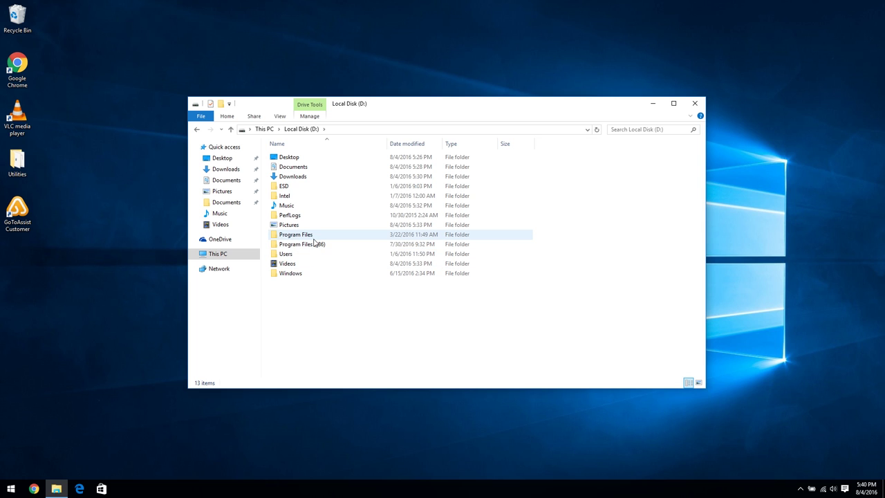
mouse_move(313, 239)
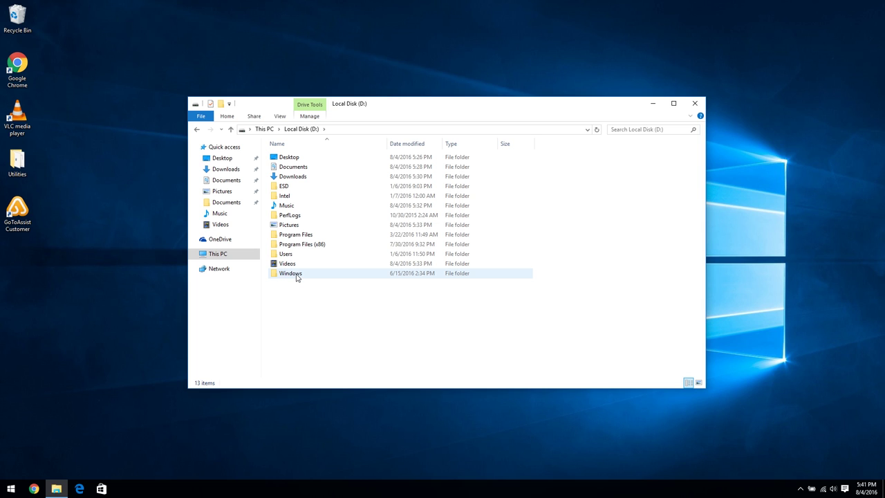
mouse_move(296, 277)
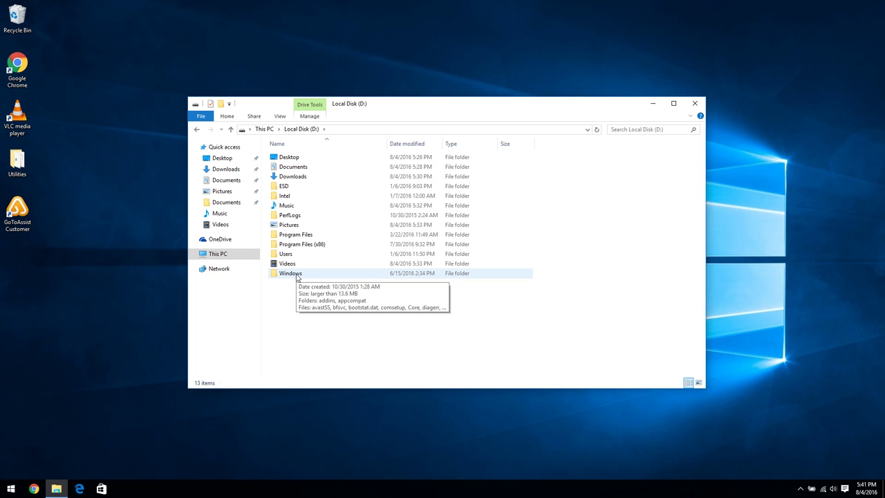
Step: Try to delete the Windows folder from Local Disk (D:)
right_click(298, 276)
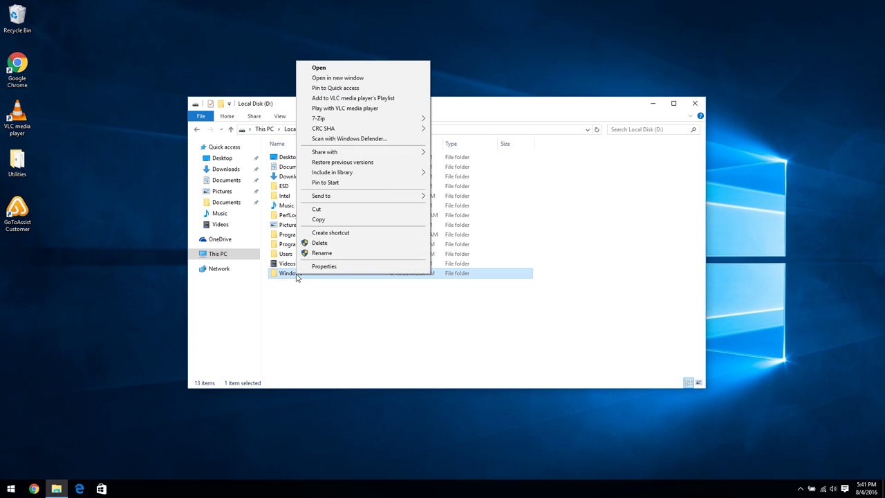
click(320, 243)
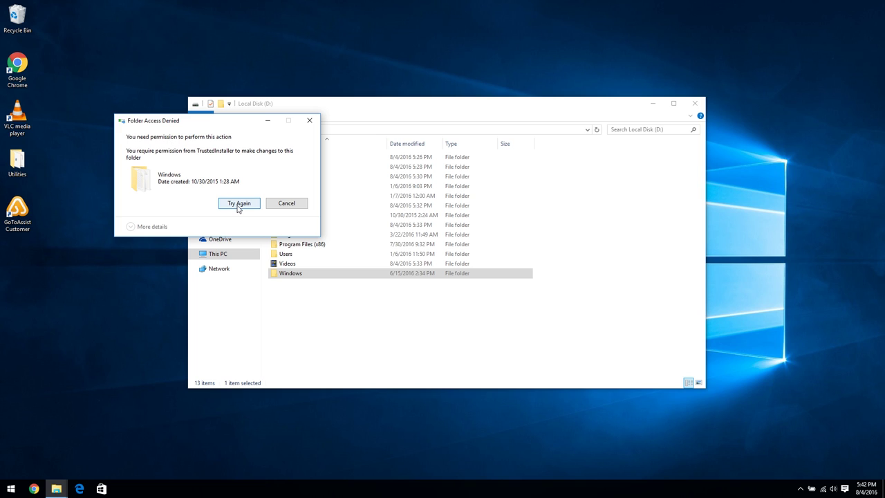
click(287, 205)
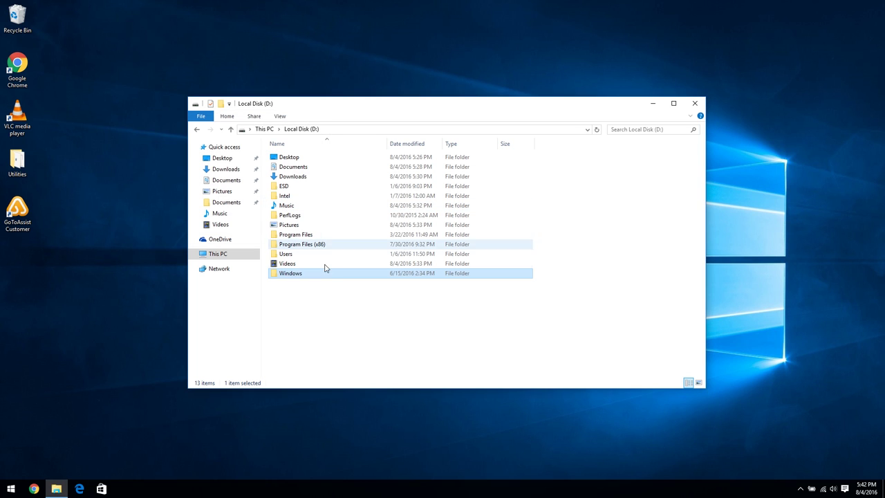
click(332, 305)
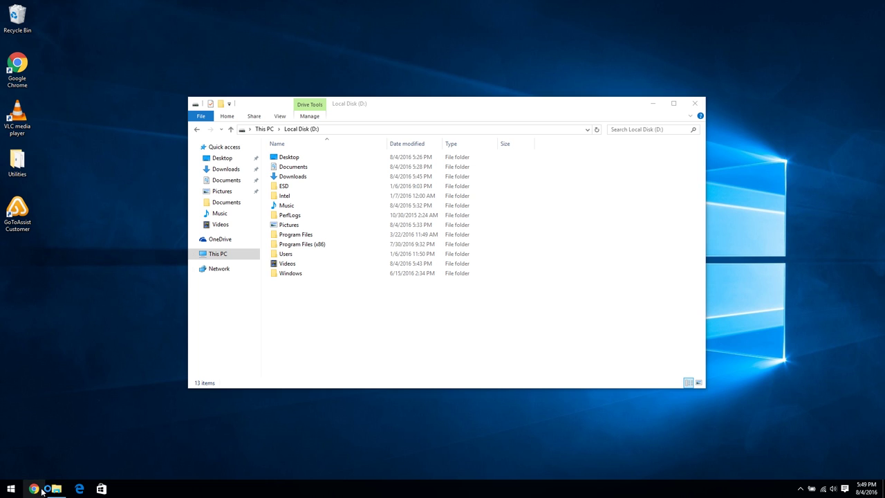
Step: Switch to Google Chrome, search for "unlocker", and download Unlocker 1.9.2 from MajorGeeks
click(34, 489)
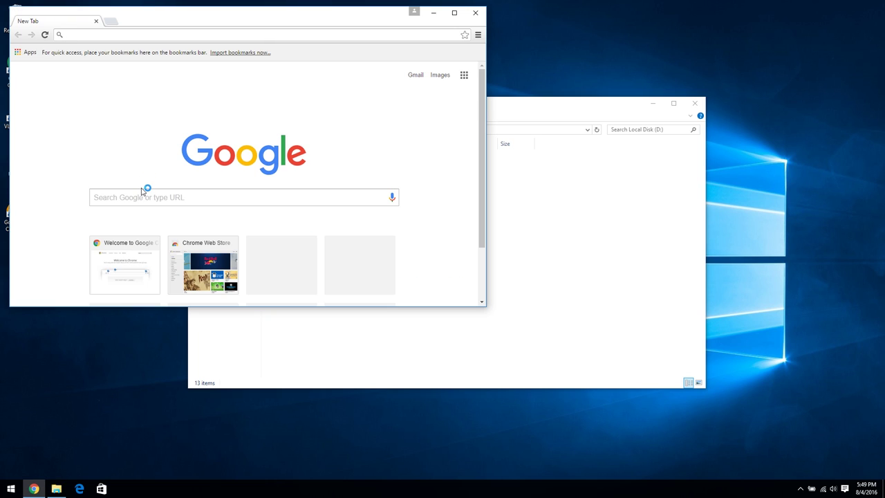
text(unlocker)
key(Return)
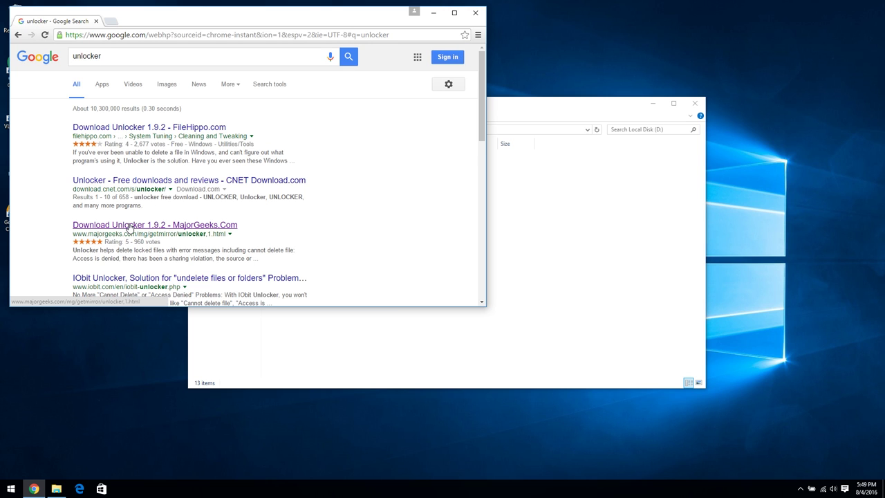
click(129, 227)
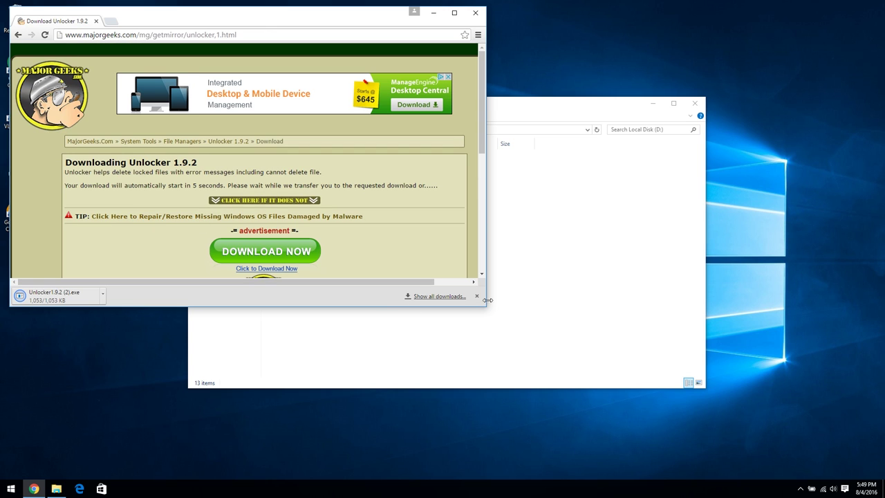
drag(484, 308, 558, 376)
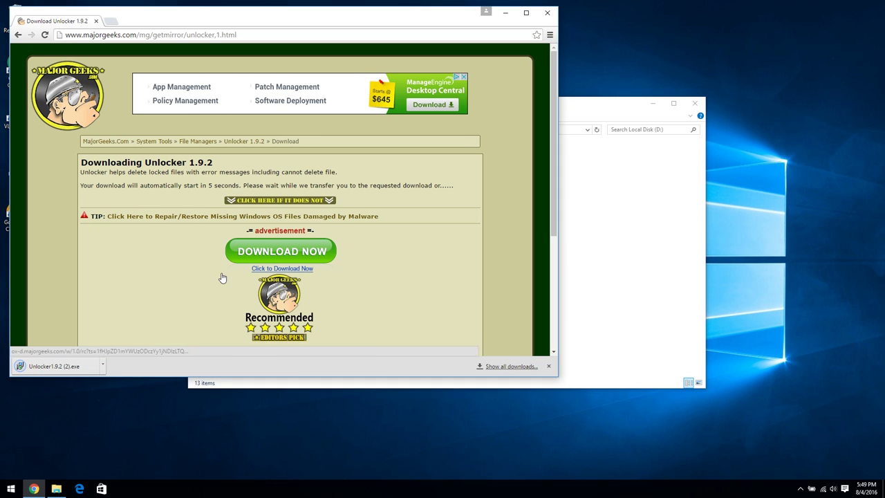
Step: Run the Unlocker 1.9.2 installer in English, accept the license, and opt out of the Delta toolbar through the Advanced option
click(50, 367)
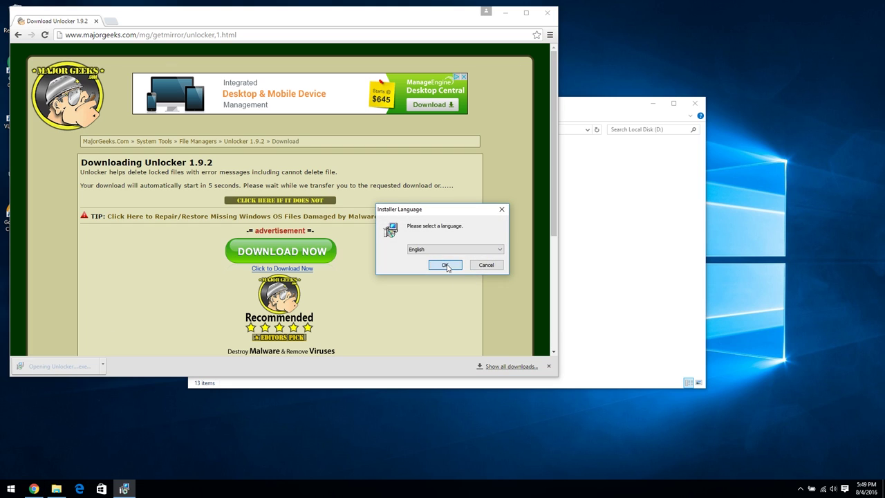
click(446, 266)
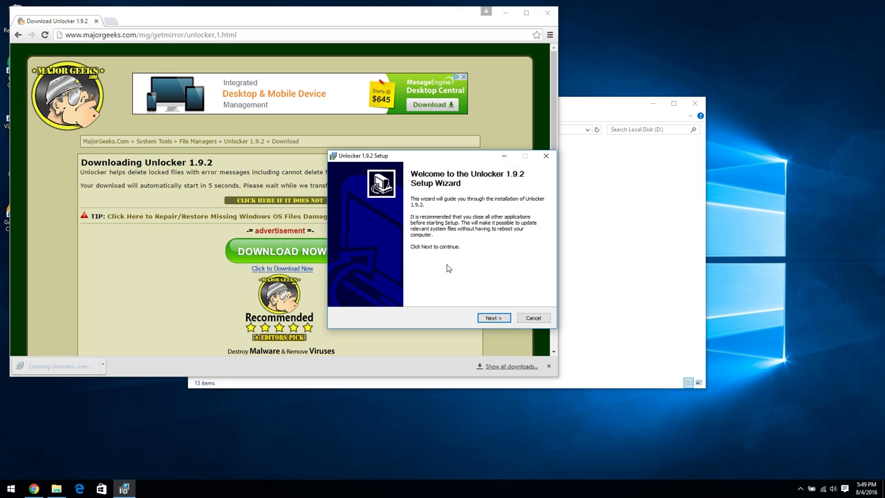
click(491, 319)
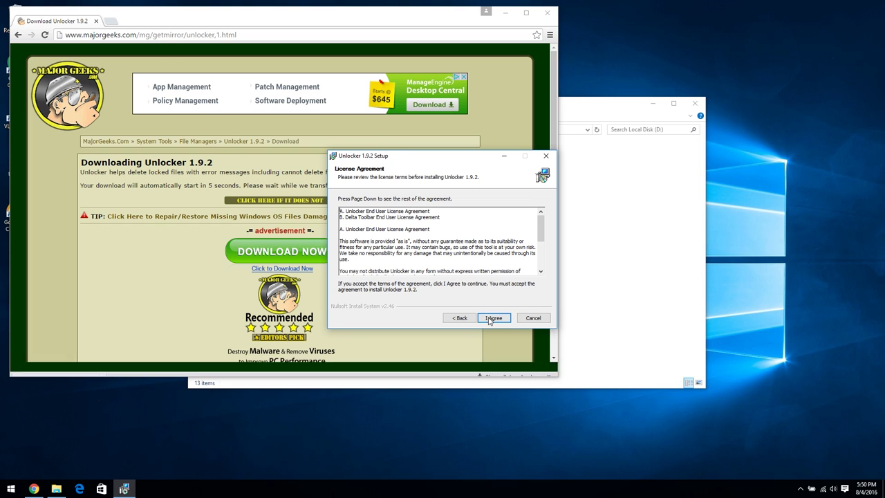
click(490, 319)
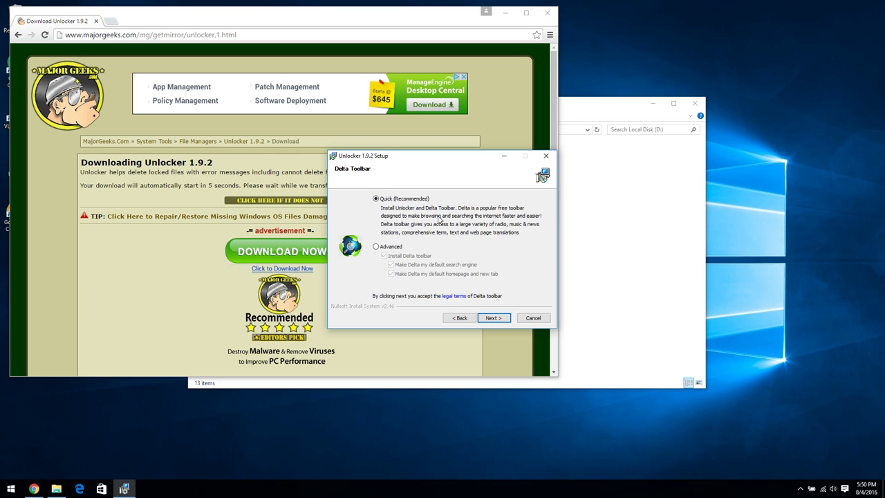
click(390, 247)
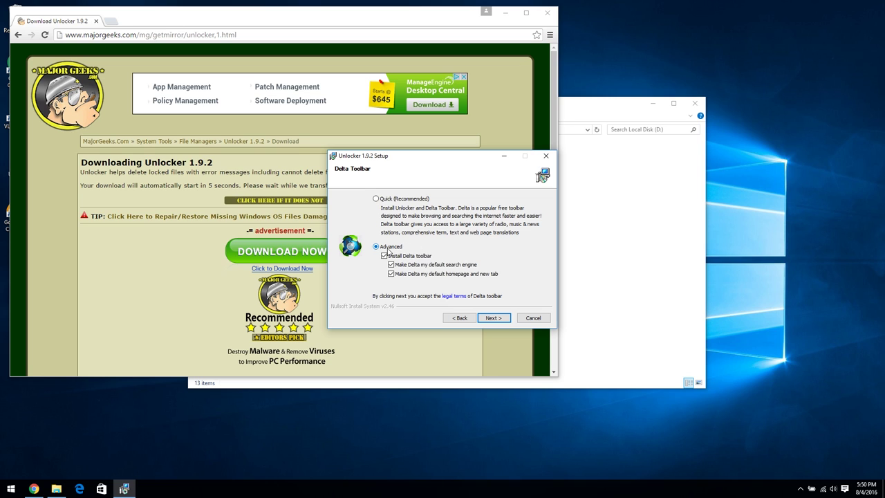
click(385, 256)
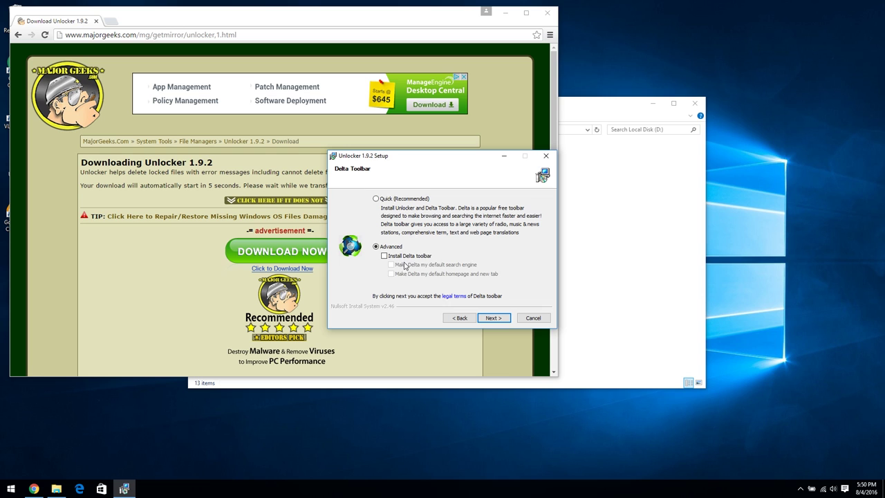
click(489, 319)
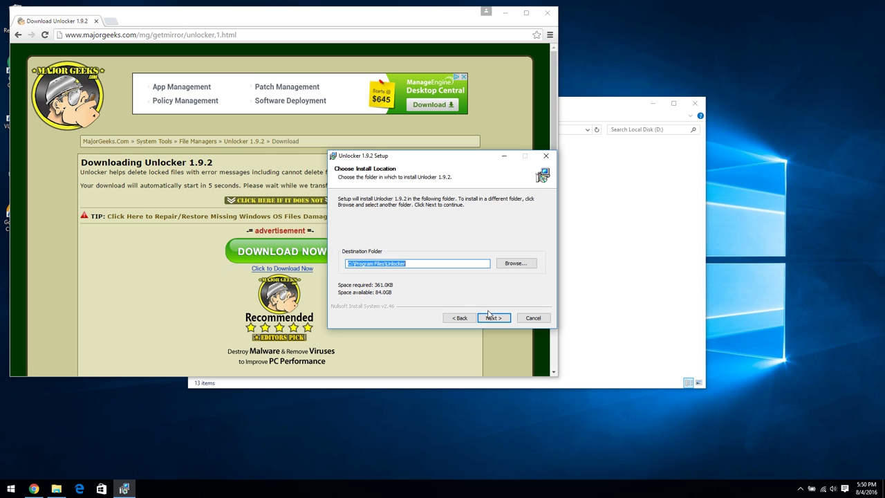
Step: Install Unlocker to C:\Program Files\Unlocker without the update check, and close the finished wizard and the browser
click(490, 320)
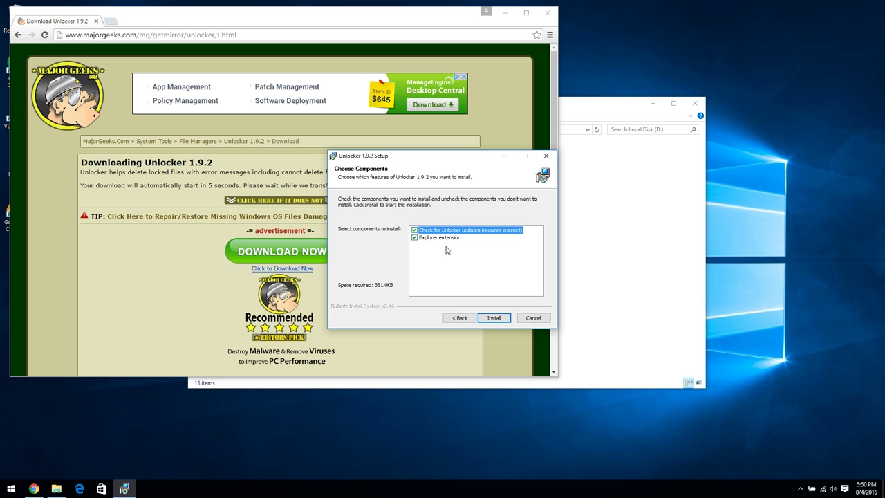
click(415, 230)
click(490, 318)
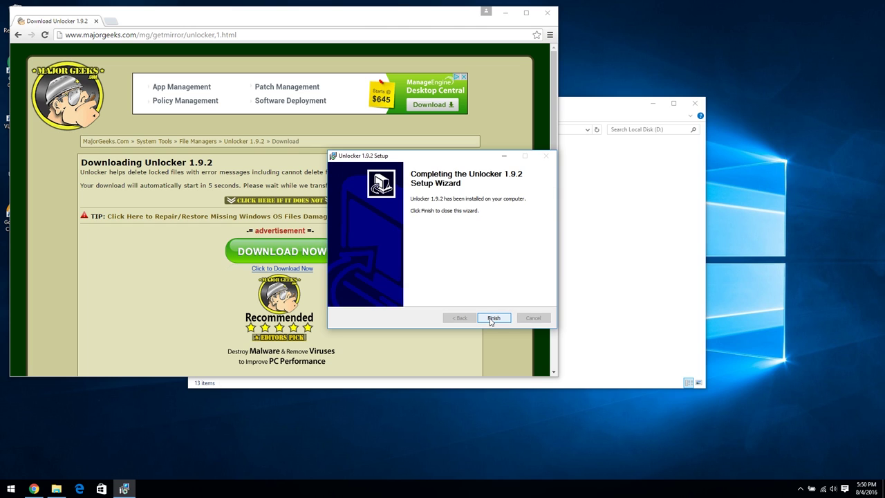
click(491, 318)
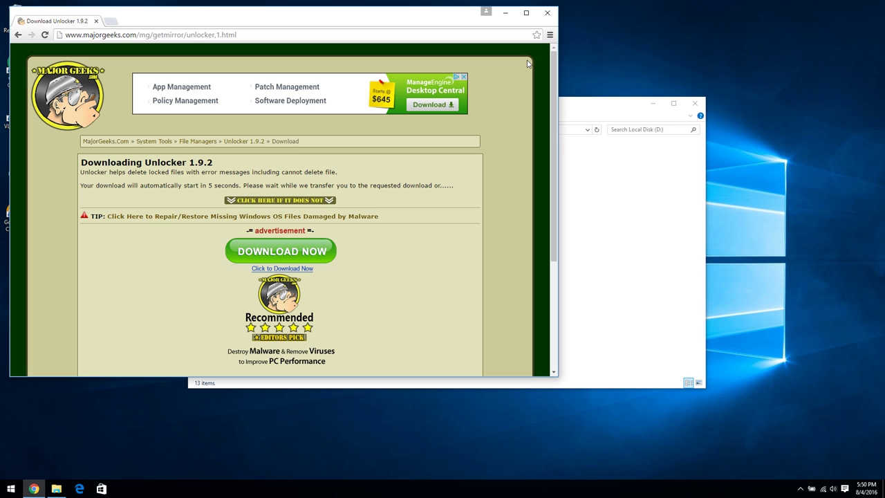
click(547, 12)
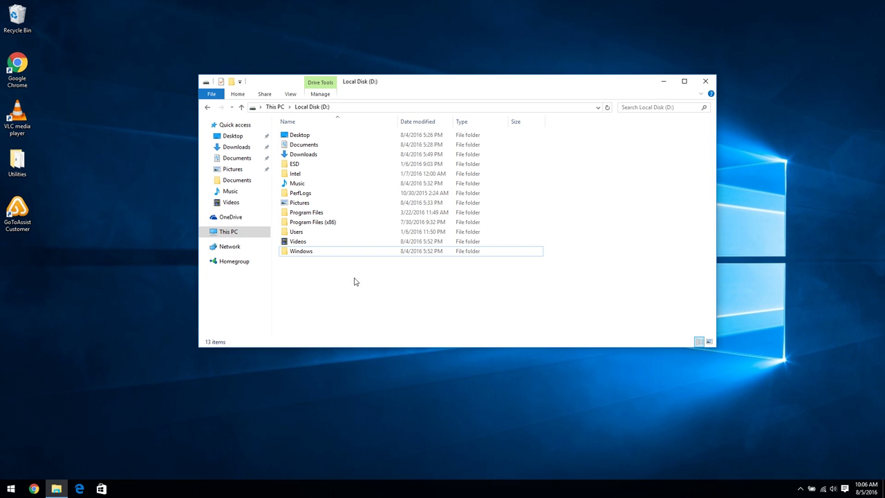
click(306, 253)
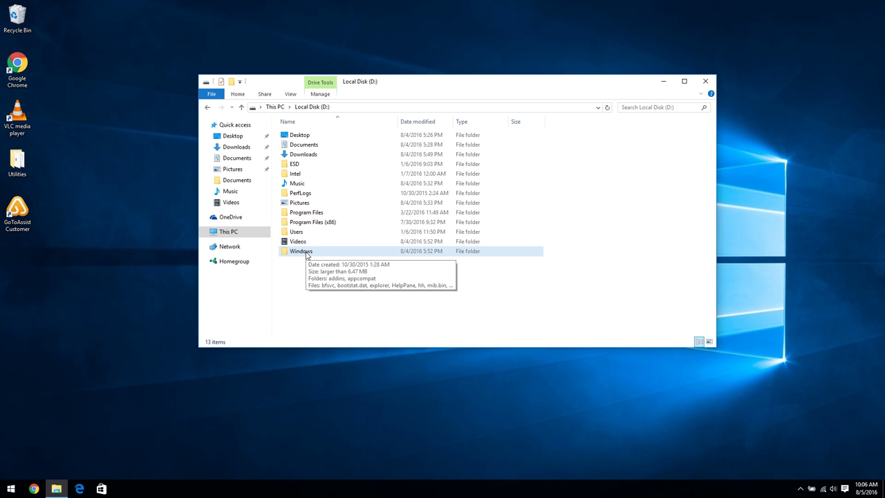
right_click(306, 255)
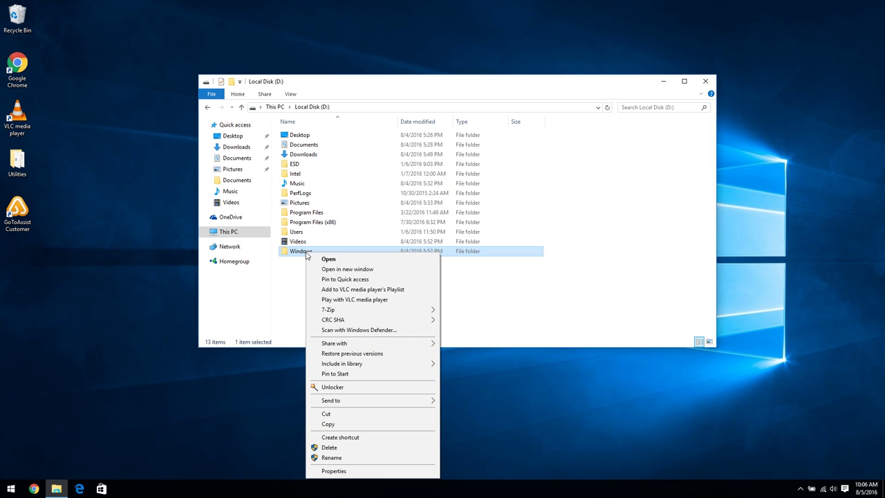
click(303, 262)
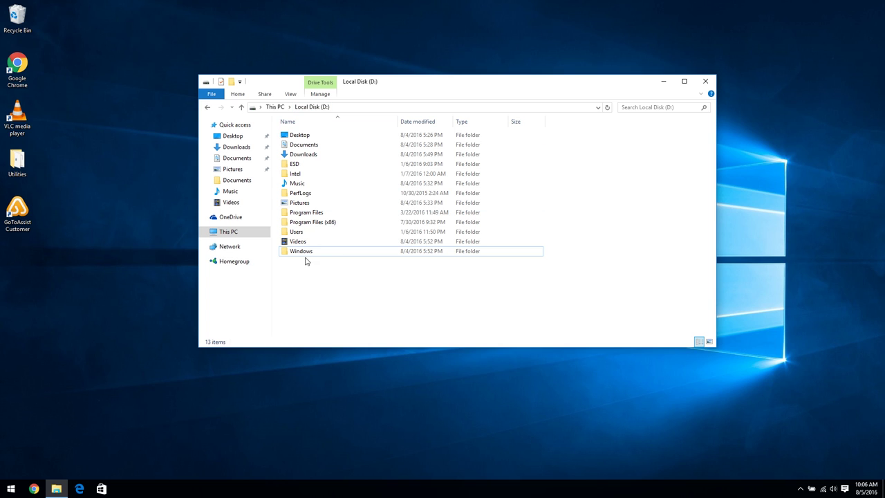
Step: Delete the Windows folder on Local Disk (D:) with Unlocker, using its Delete action
mouse_move(301, 256)
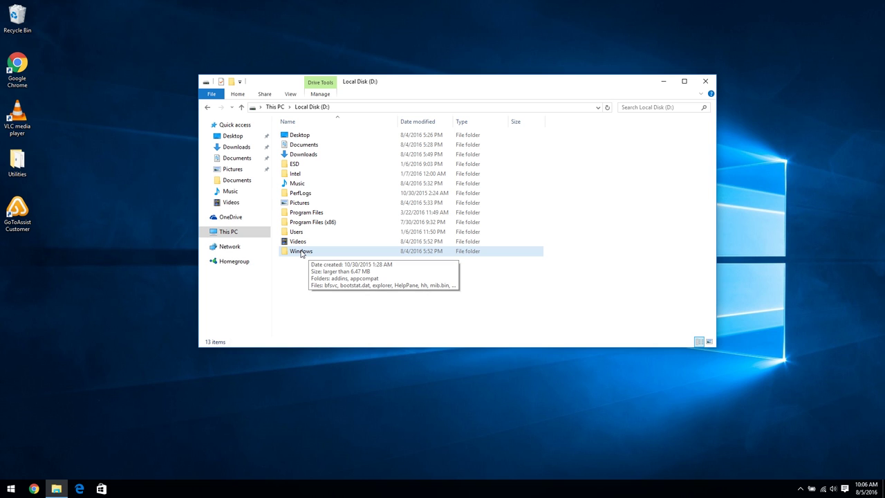
right_click(301, 254)
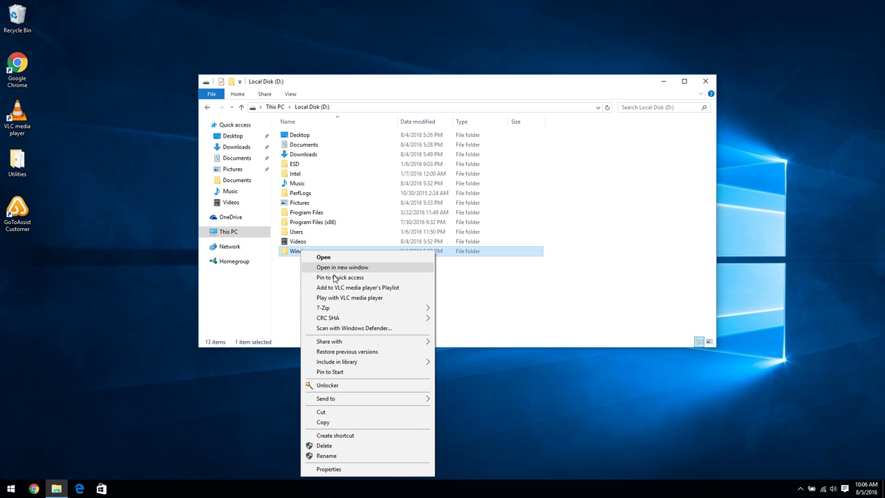
click(339, 386)
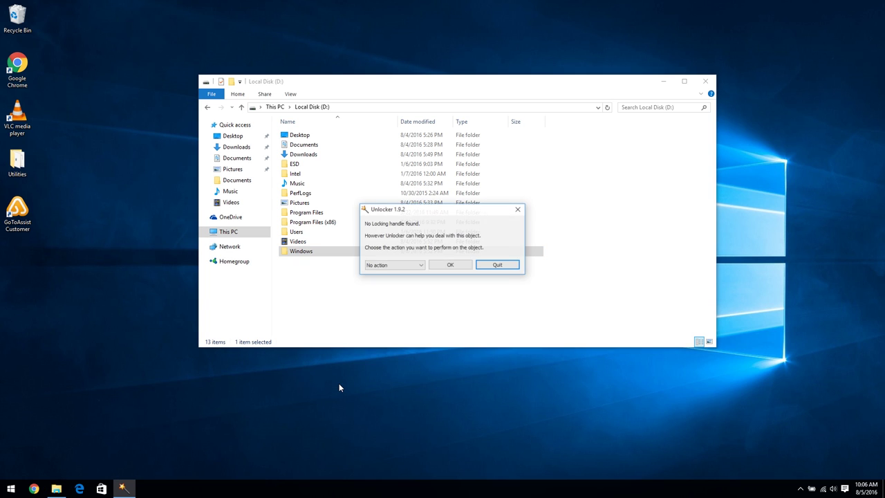
click(396, 266)
click(393, 282)
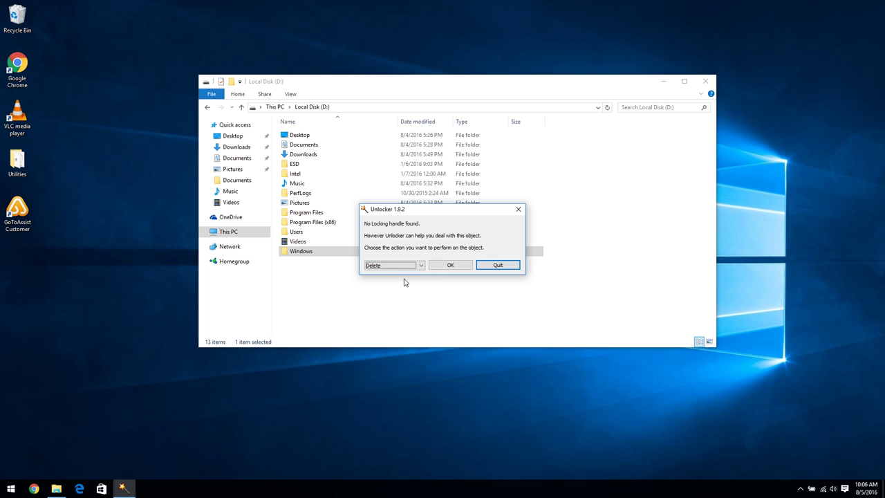
click(448, 266)
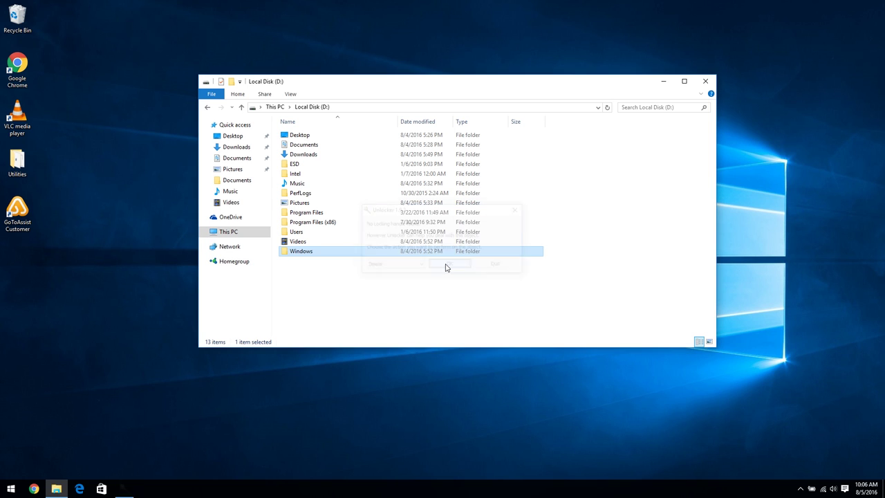